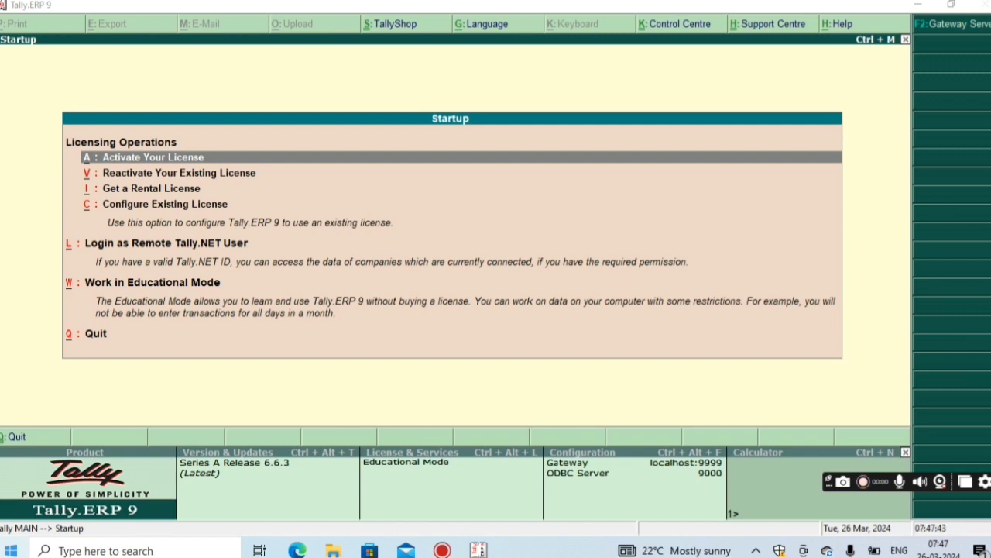
Step: Start the program in Educational Mode from the startup options
click(477, 549)
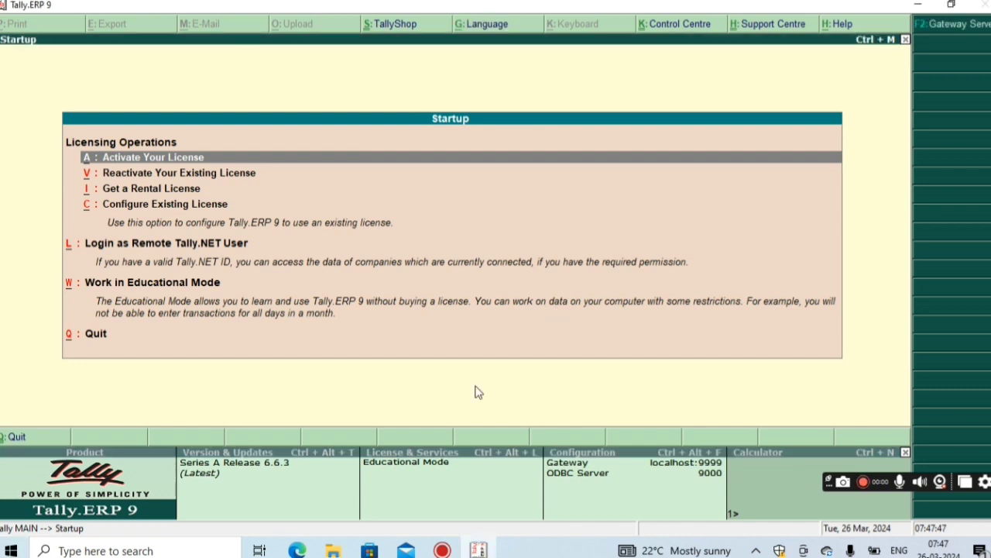
key(Down)
key(Down)
key(Down)
key(Down)
key(Down)
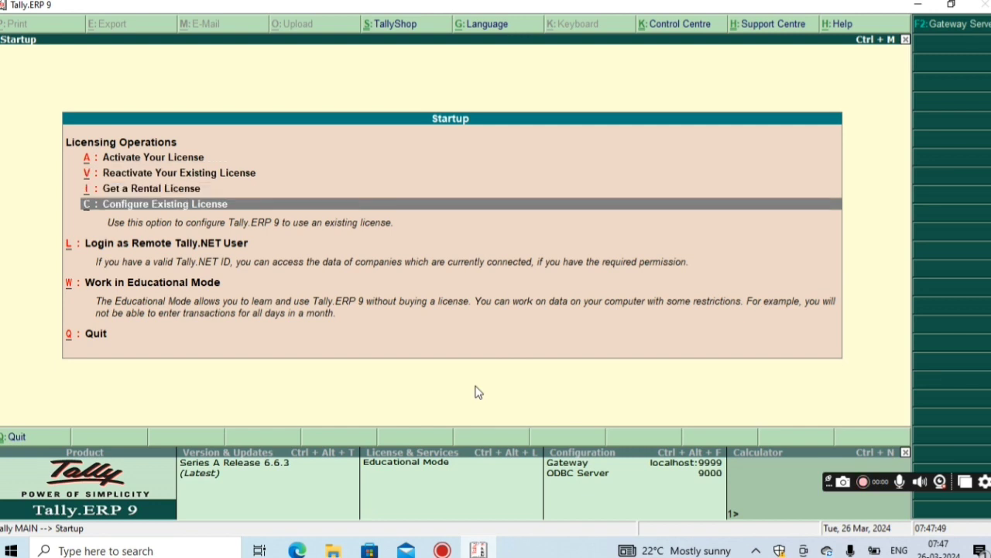
key(Return)
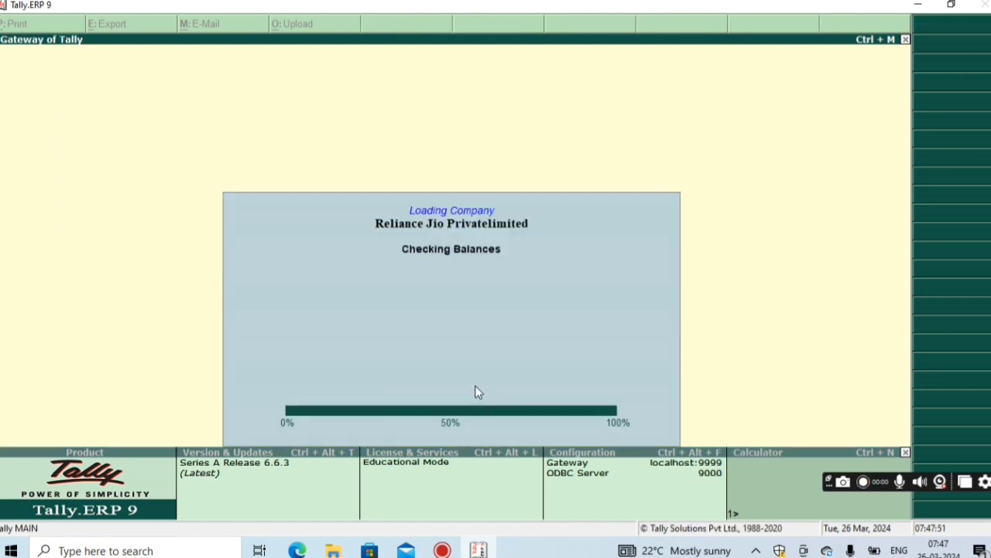
Step: Open a new purchase entry under Accounting Vouchers and switch it from invoice to voucher mode
key(Down)
key(Down)
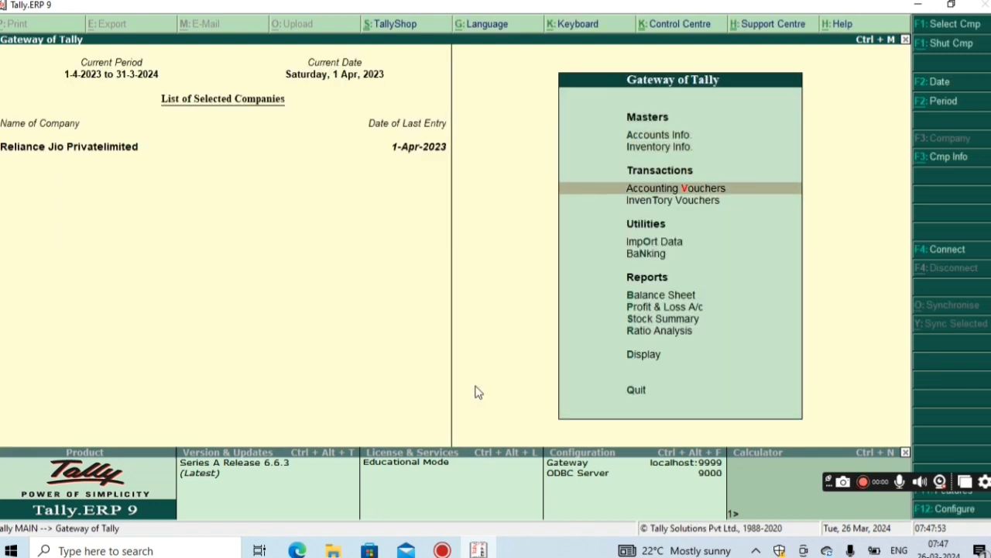
key(Return)
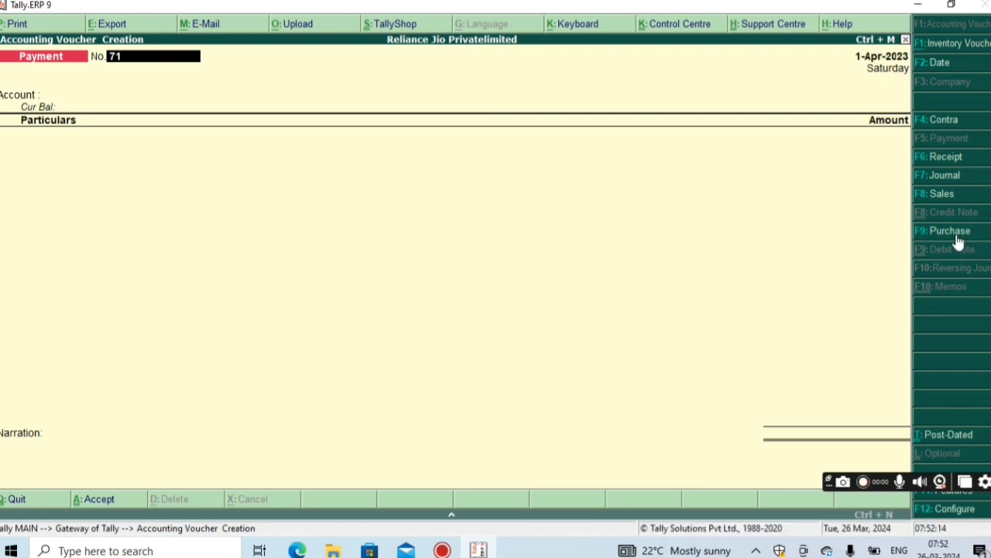
click(958, 238)
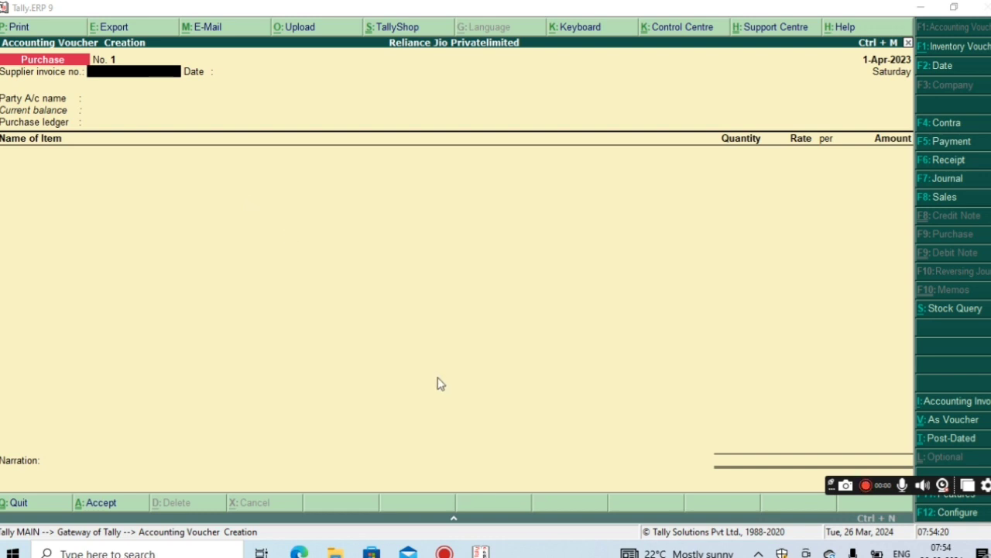
click(958, 403)
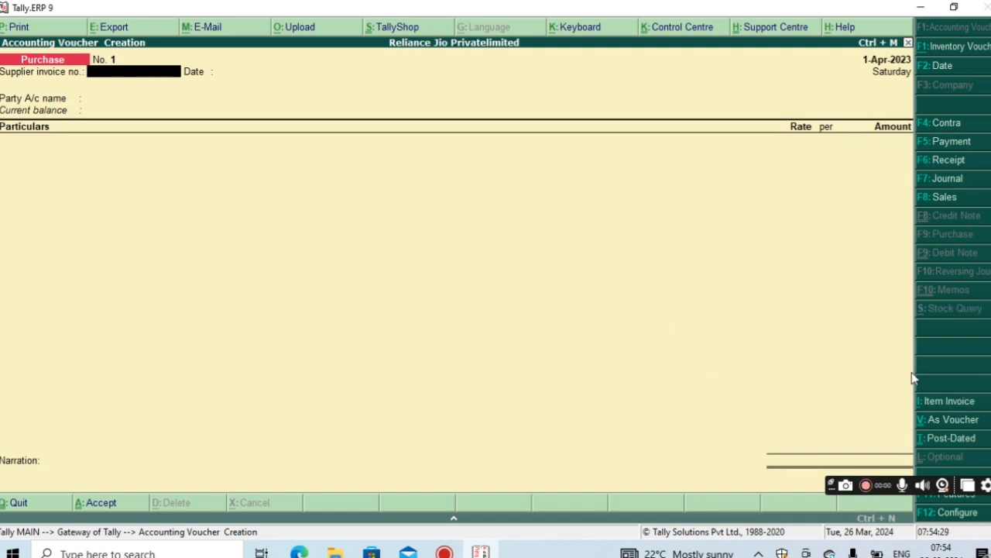
click(935, 422)
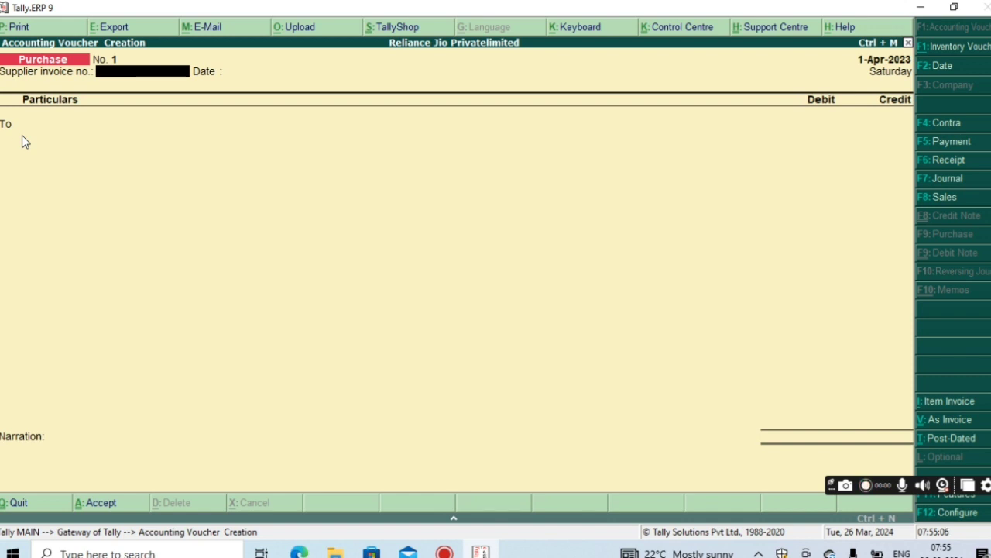
Step: Configure the purchase voucher to use Cr/Dr instead of To/By during entry and save the configuration
key(F12)
key(Return)
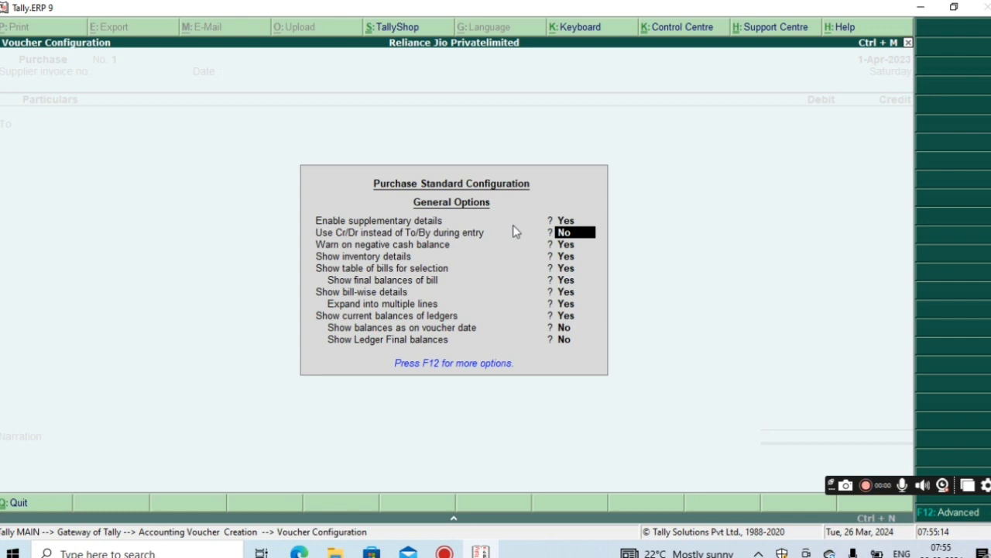
text(y)
key(Return)
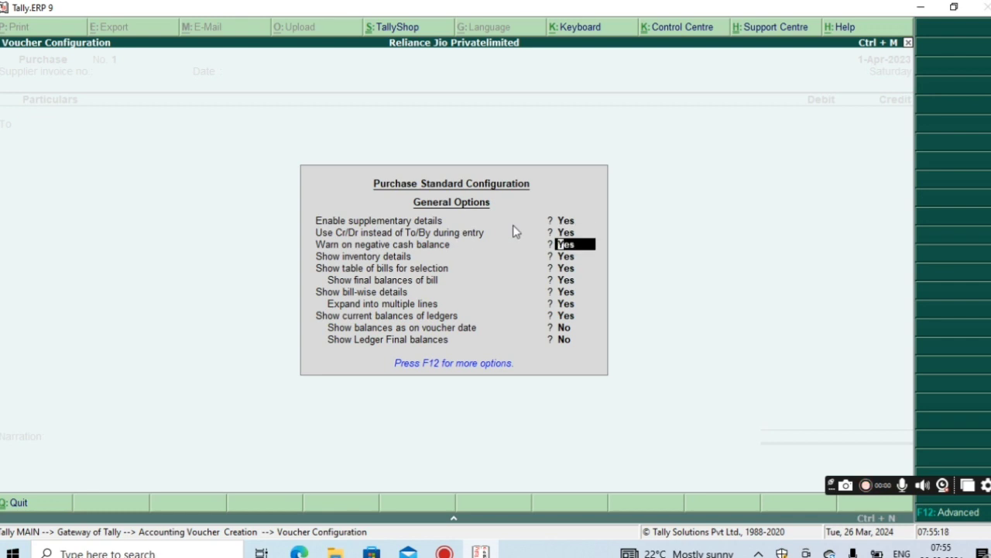
key(ctrl+a)
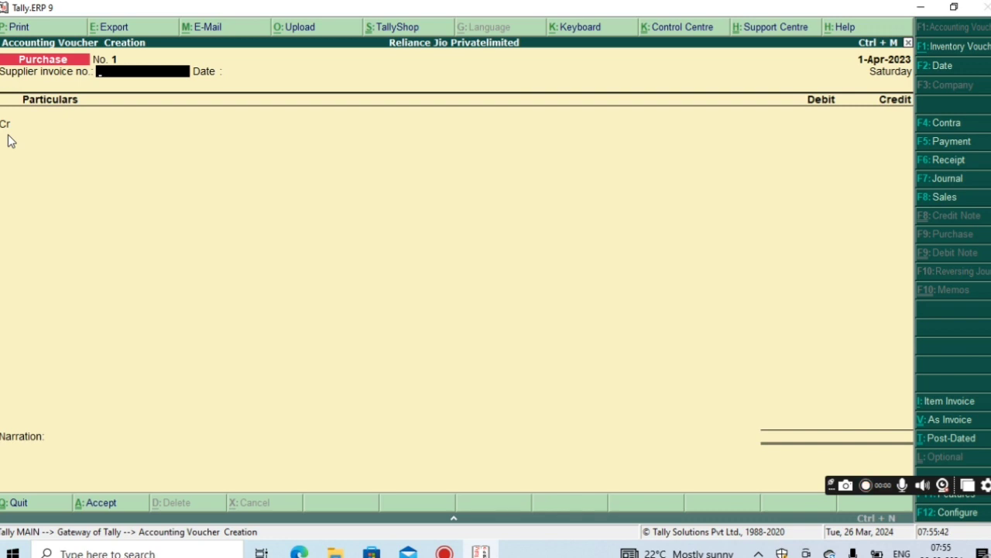
Step: Leave the supplier invoice number and date blank, and credit Cash with 90,000, keeping the default supplier details
key(Return)
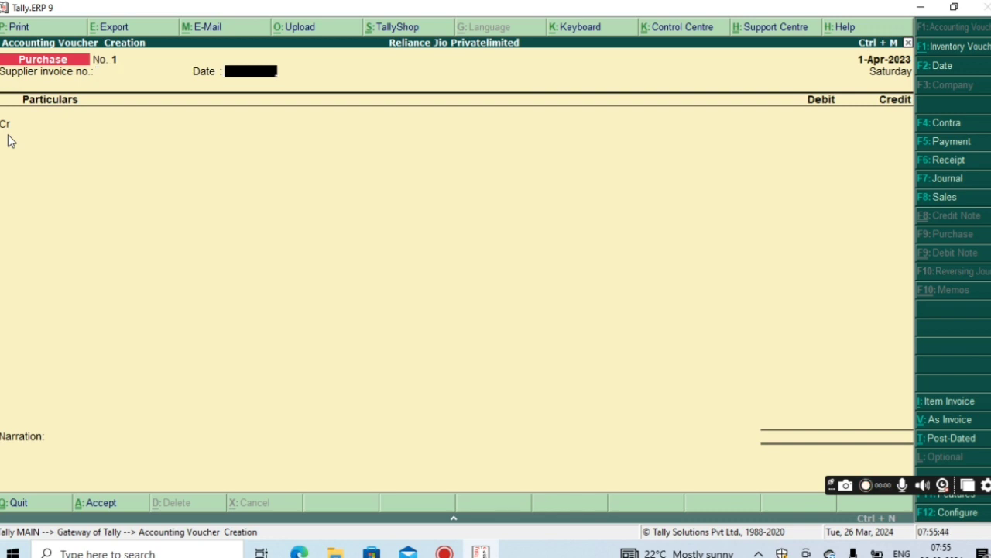
key(Return)
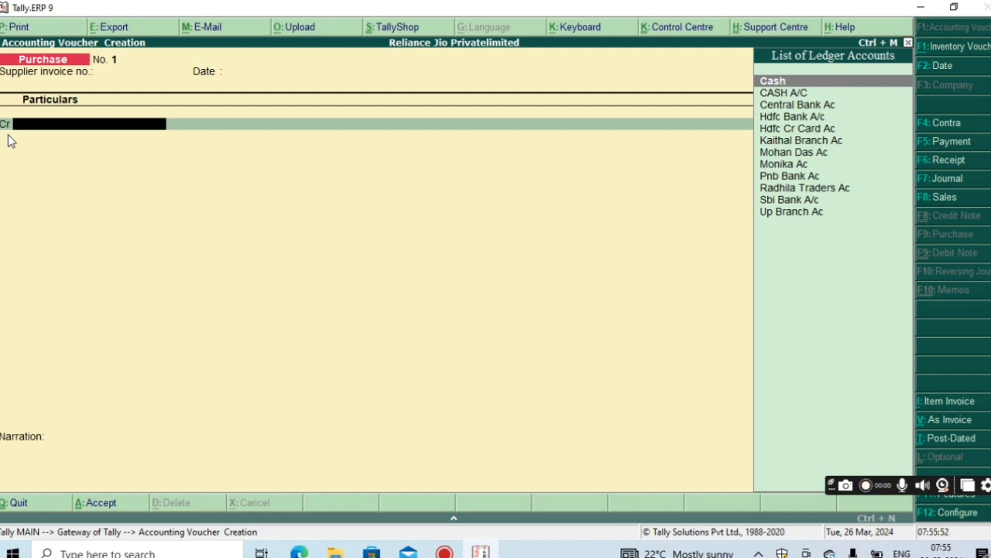
key(Return)
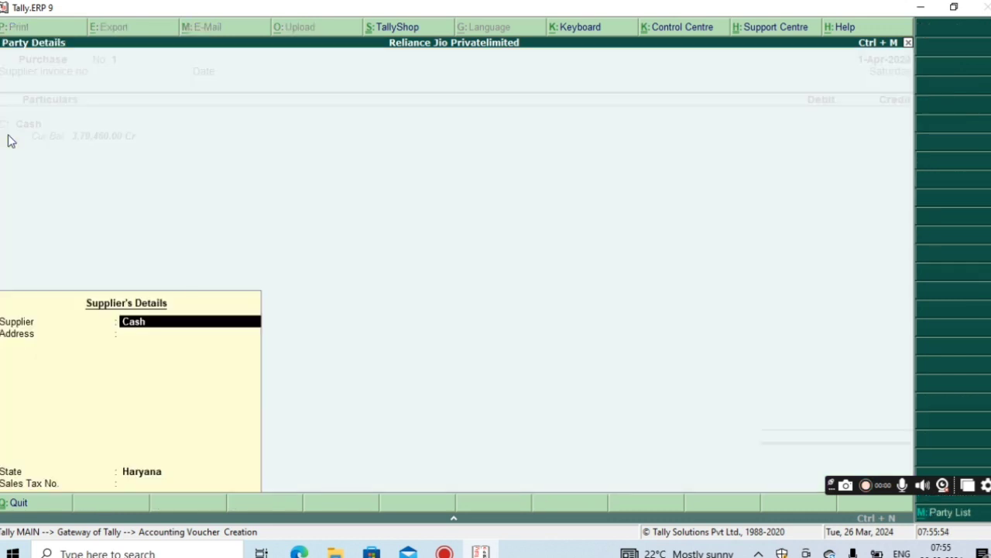
key(Return)
key(Return)
key(Return)
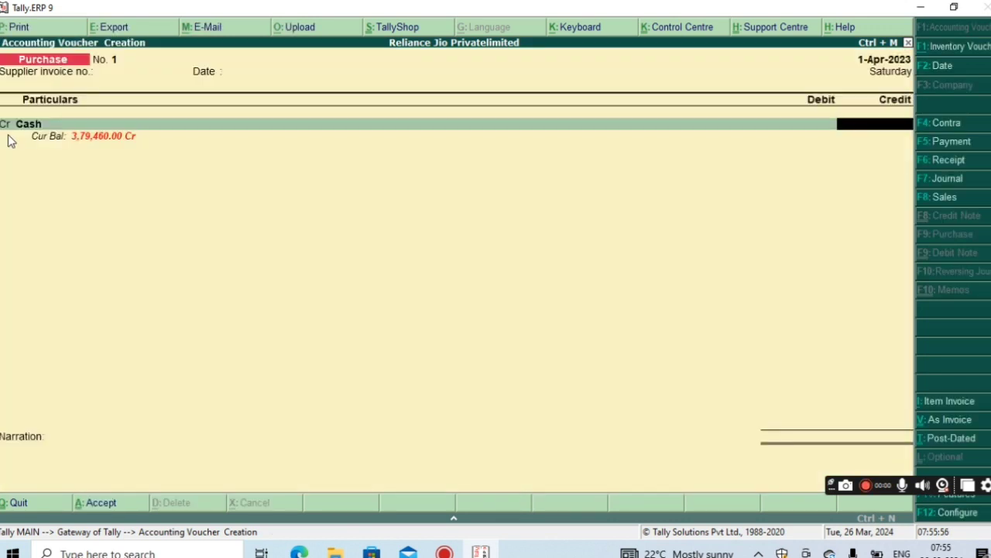
text(90000)
key(Return)
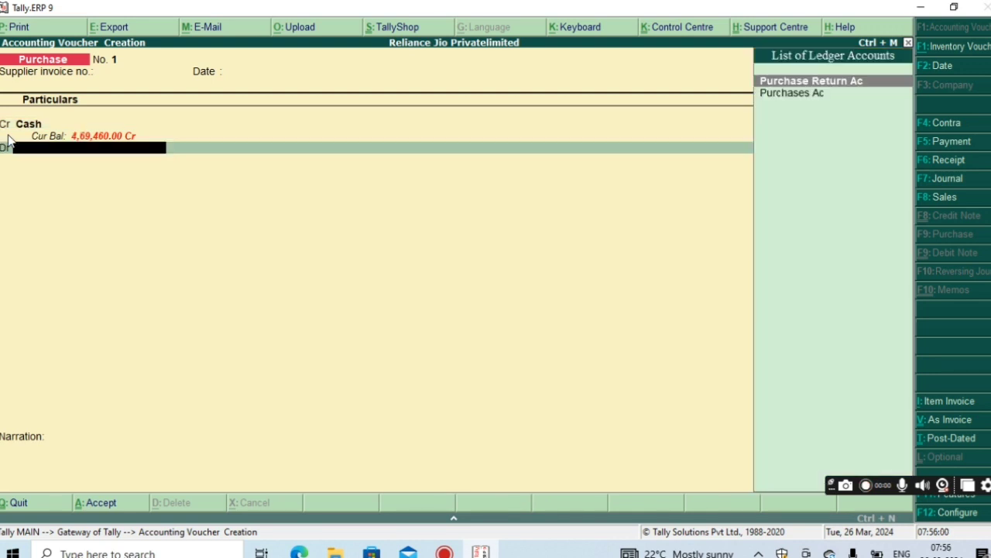
Step: Debit Purchases Ac with 90,000 in the cash purchase voucher
key(Down)
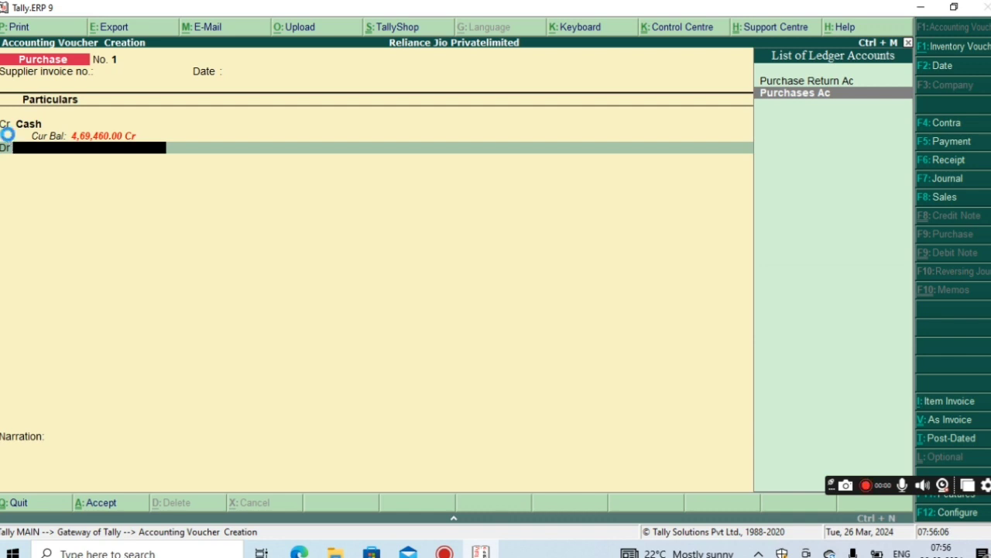
key(Return)
key(Return)
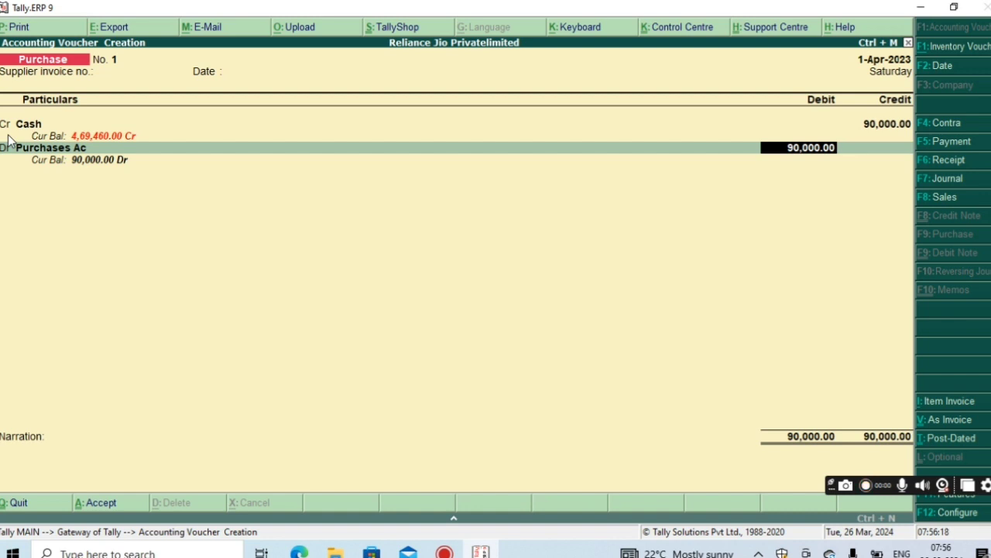
key(Return)
key(Return)
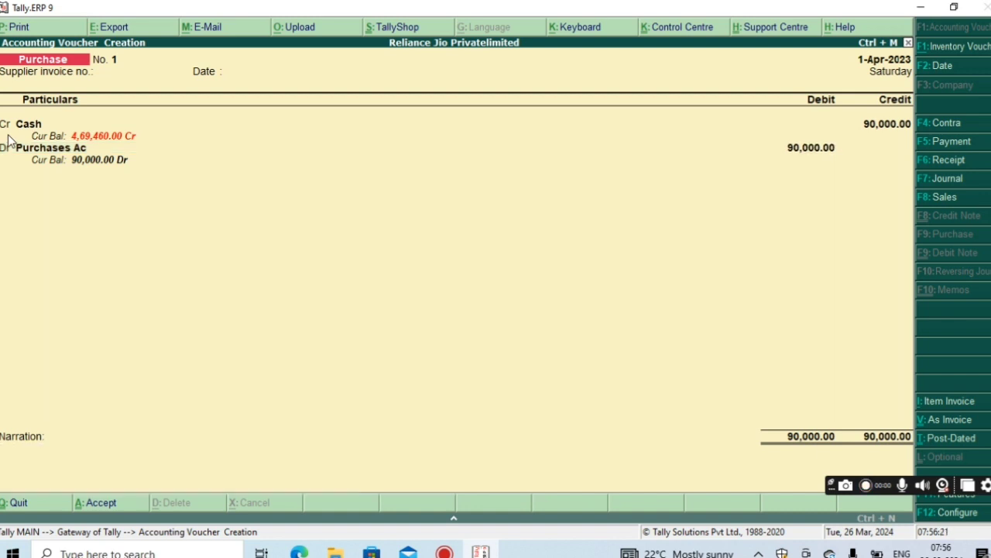
Step: Add the narration "purchase goods in cash" and accept the voucher
key(Escape)
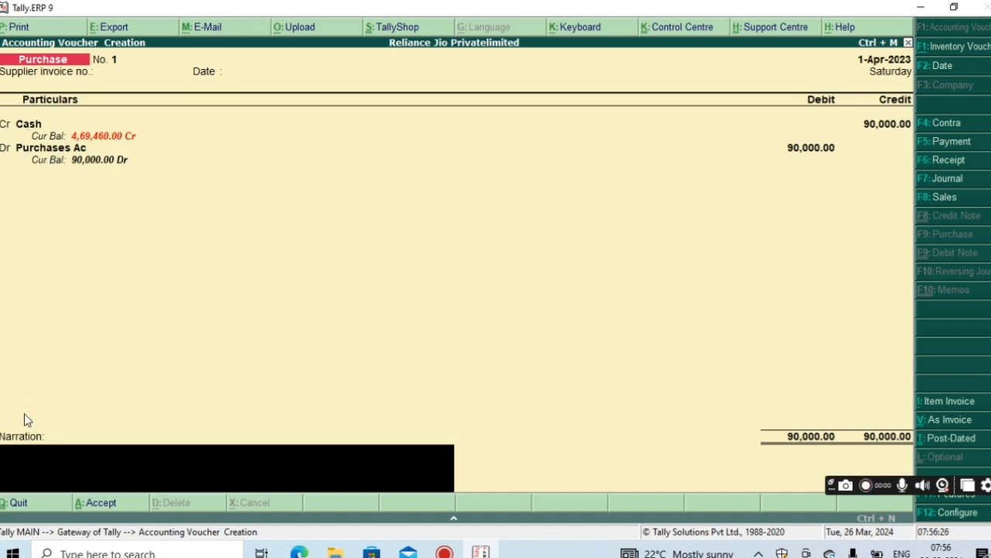
text(purchase go)
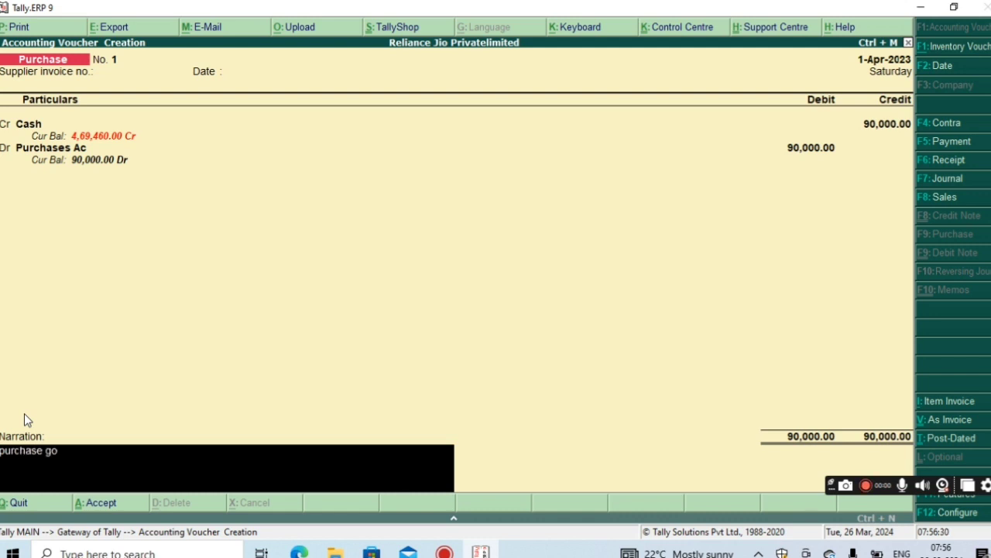
text(ods in cash)
key(Return)
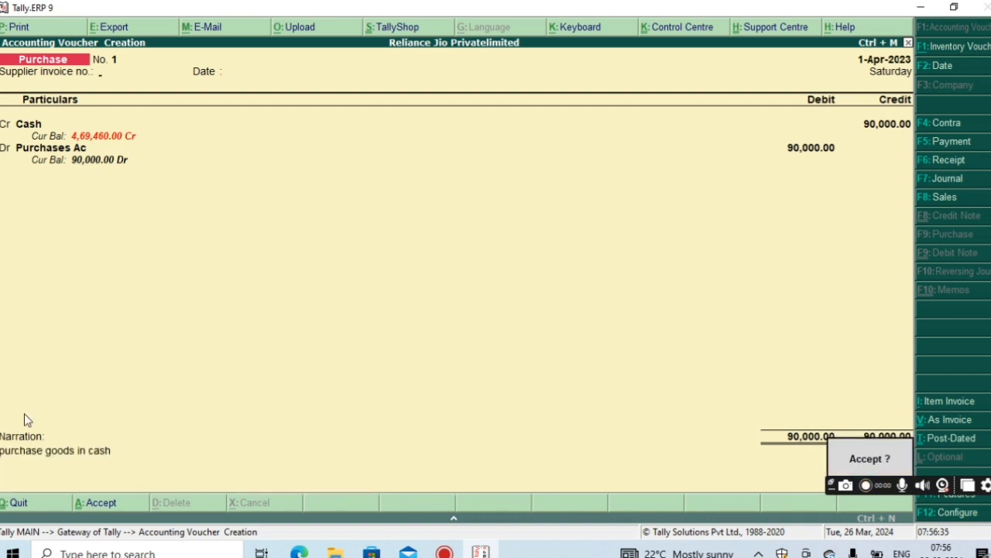
key(Return)
Step: In the second purchase voucher, credit Hdfc Bank A/c with 8,700, leaving the invoice fields blank and keeping the default supplier details
key(Return)
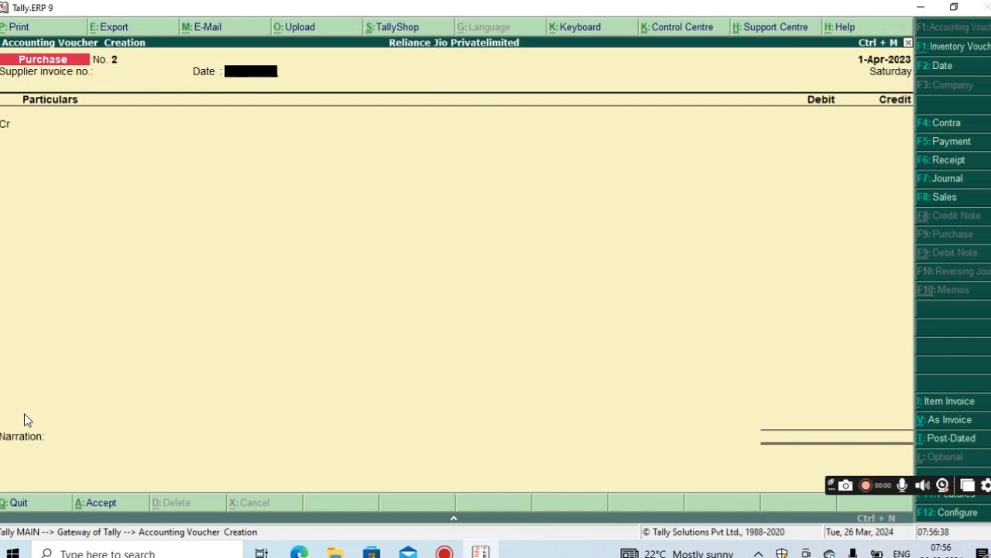
key(Return)
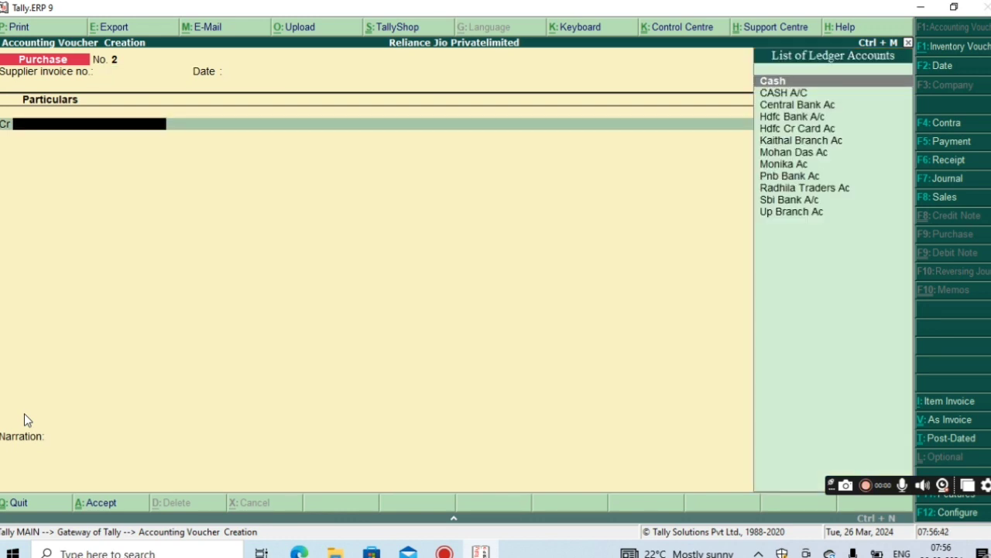
key(Down)
key(Down)
key(Down)
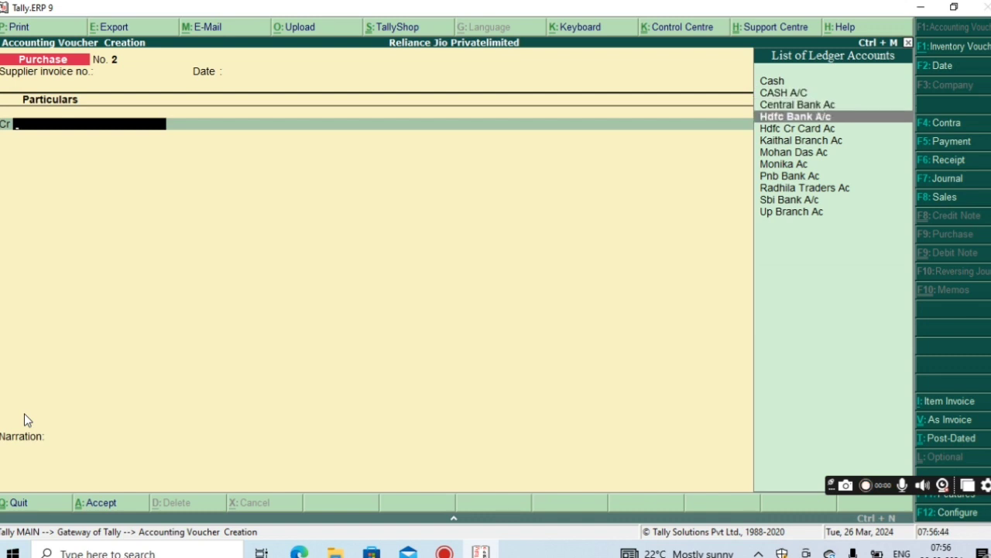
key(Return)
key(Return)
key(Return)
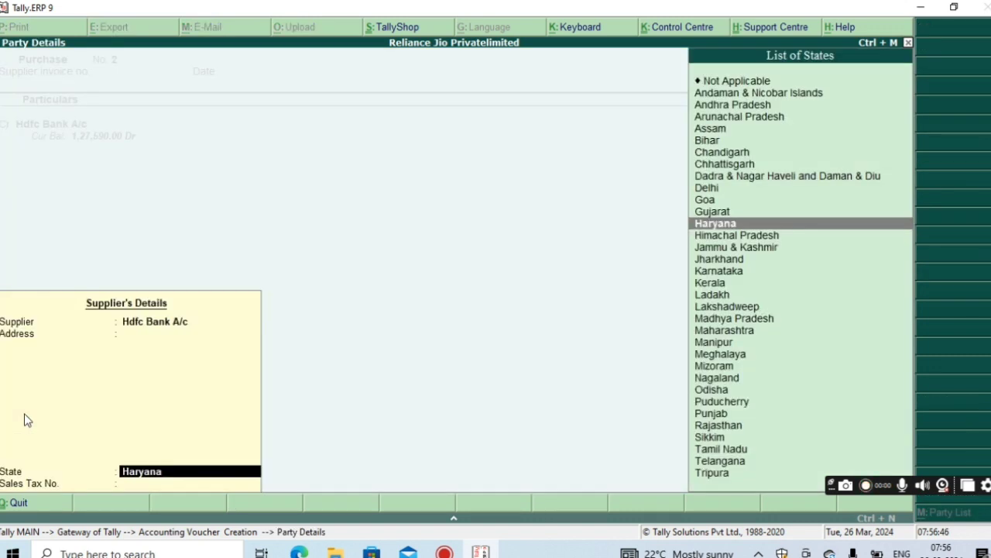
key(Return)
key(Return)
text(8700)
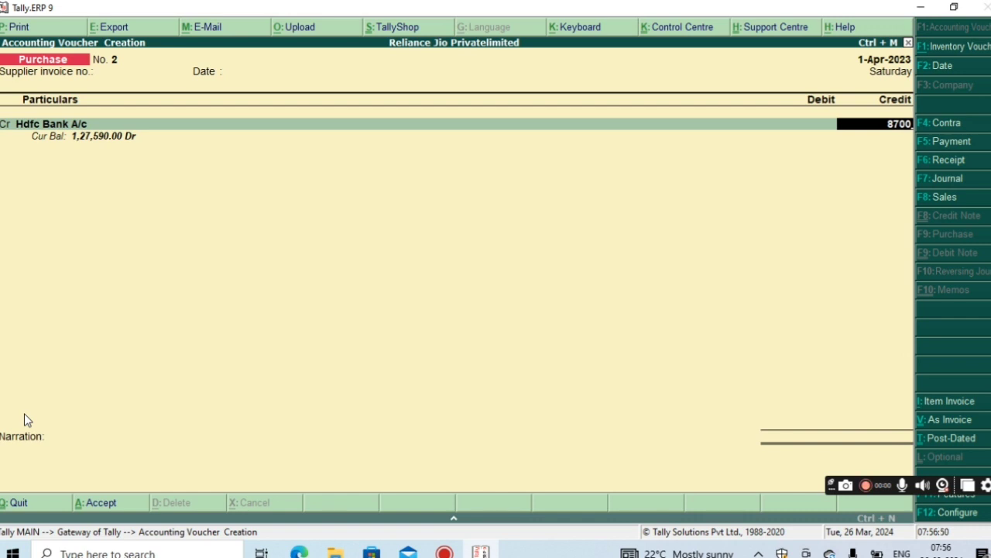
key(Return)
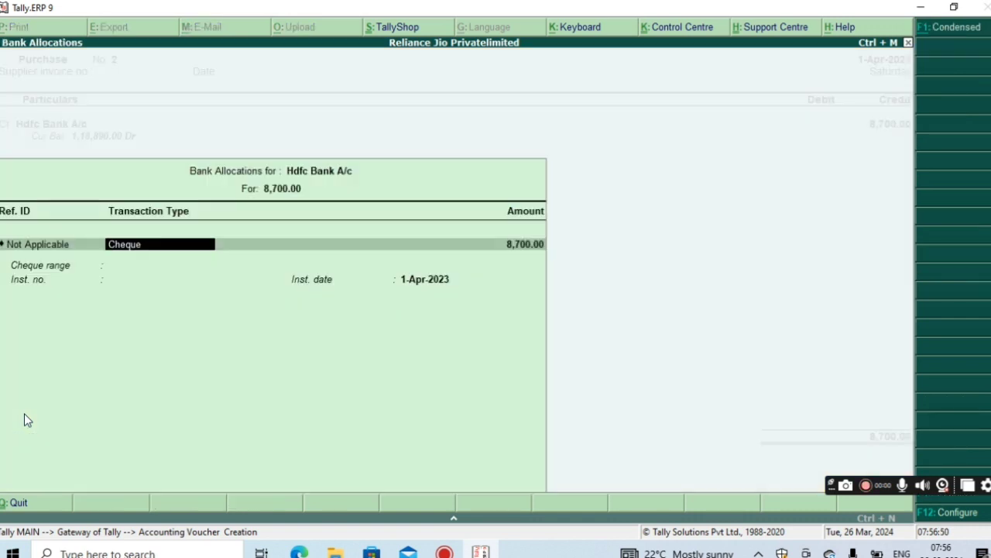
Step: Allocate the bank amount as a Cheque dated 1-Apr-2023, with no cheque range or instrument number
key(Return)
key(Return)
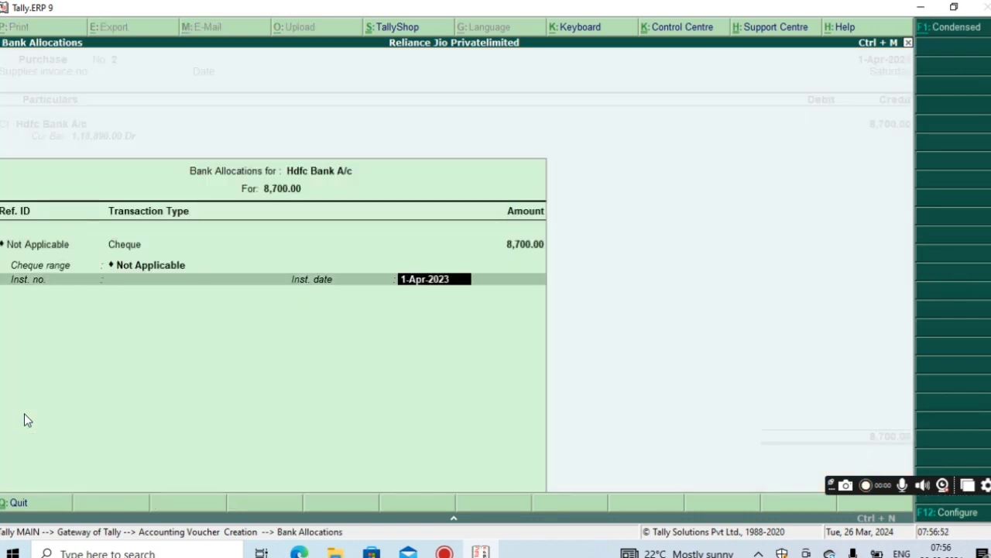
key(Return)
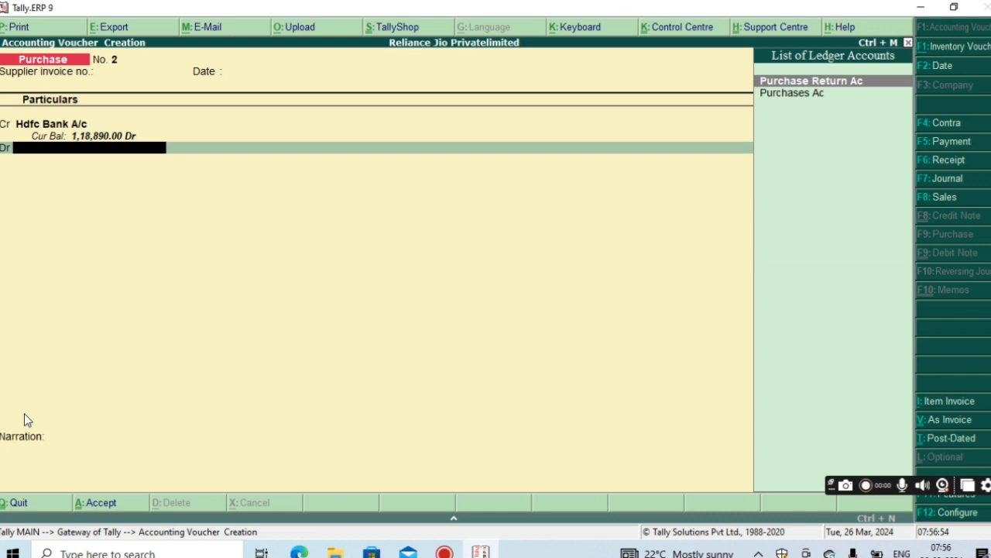
Step: Debit Purchases Ac with 8,700 in the bank purchase voucher
key(Down)
key(Return)
key(Return)
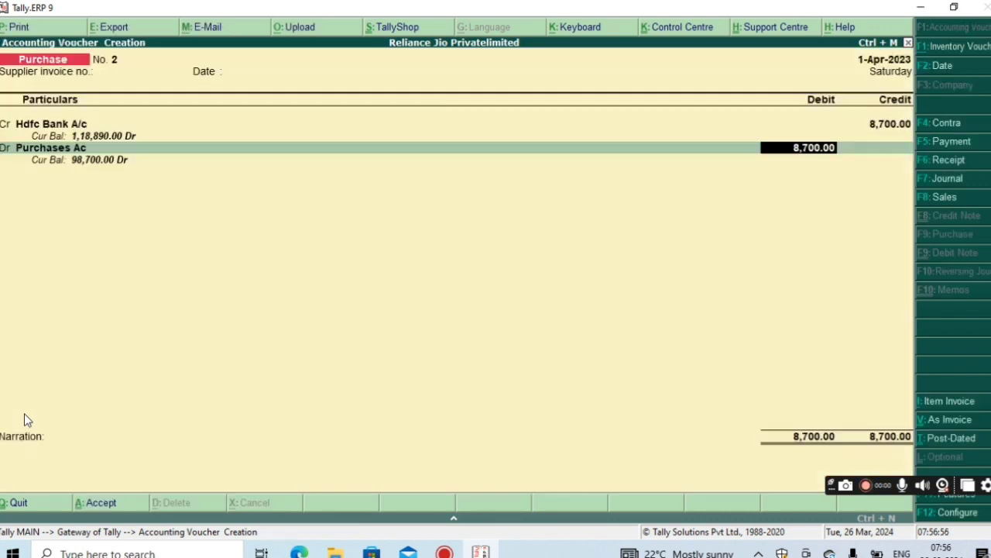
key(Return)
Step: Add the narration "purchase goods by payment of hdfc bank" to the bank purchase voucher and accept it
text(p)
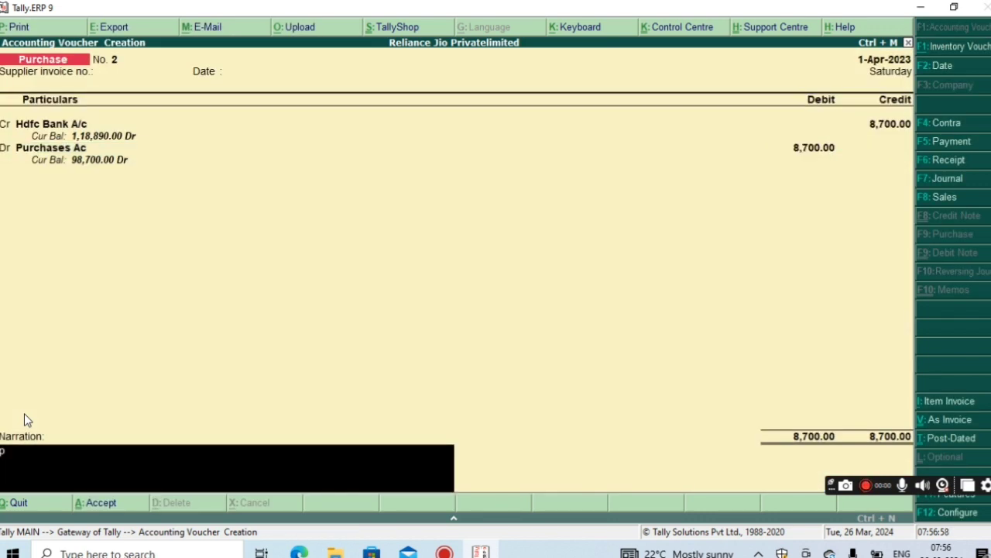
text(urchaseb)
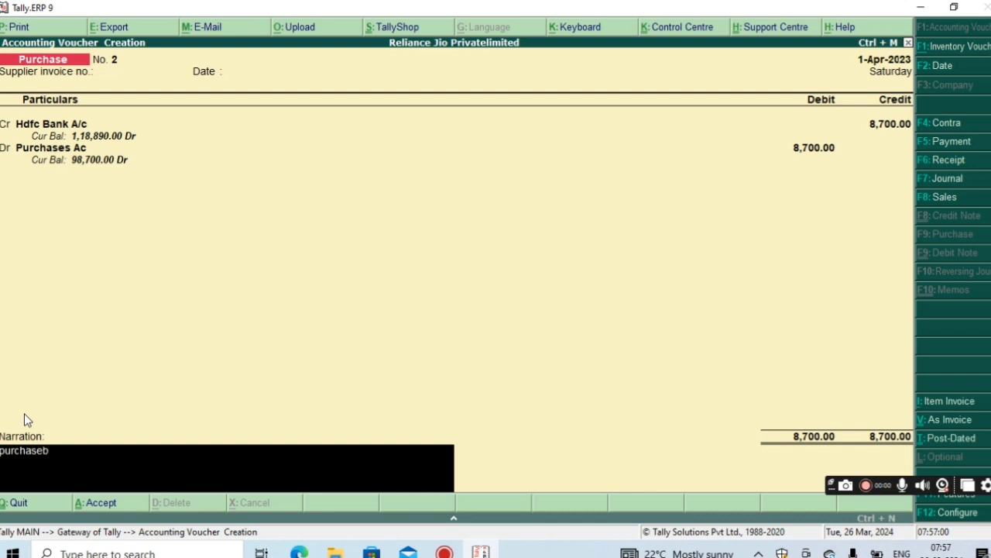
key(BackSpace)
text(goods by pay)
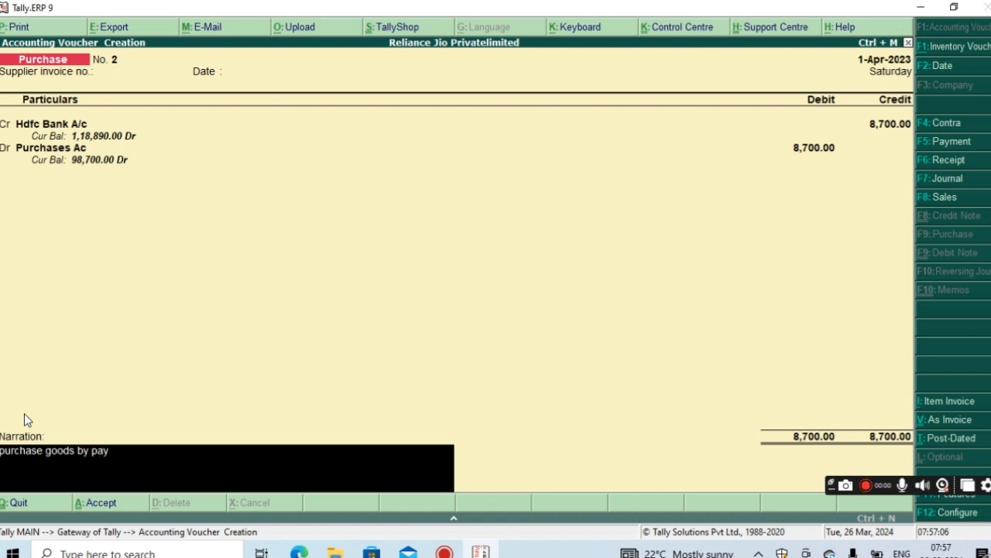
text(ment of hdfc b)
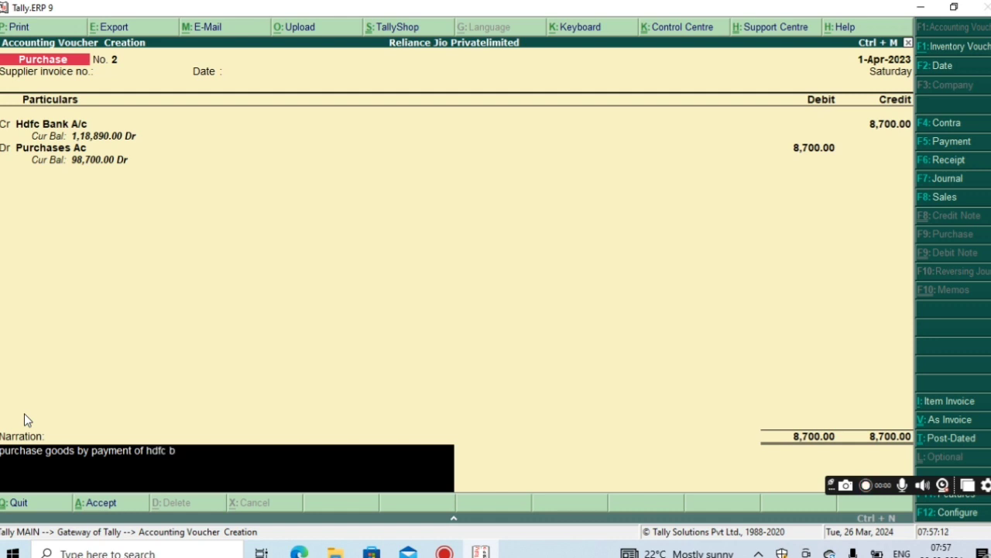
text(ank)
key(Return)
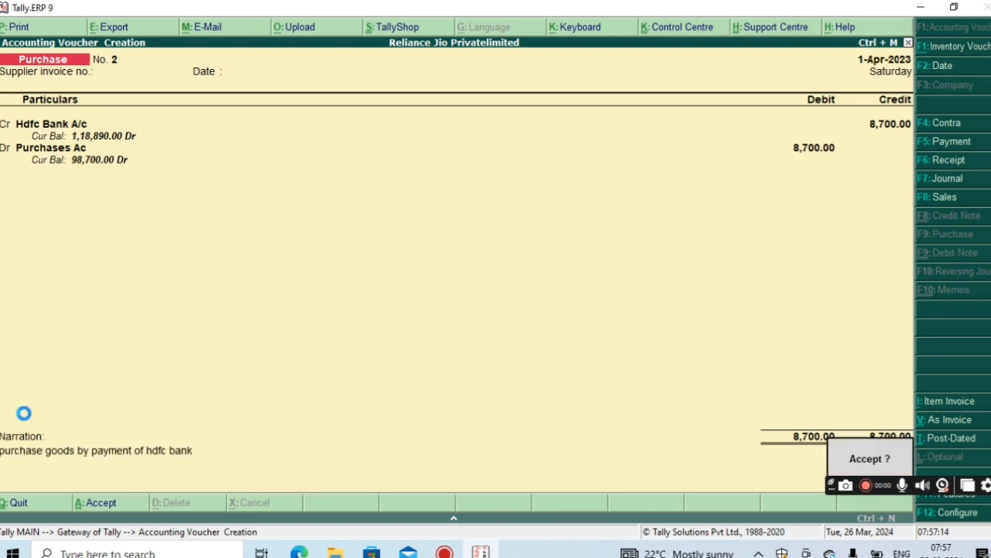
key(Return)
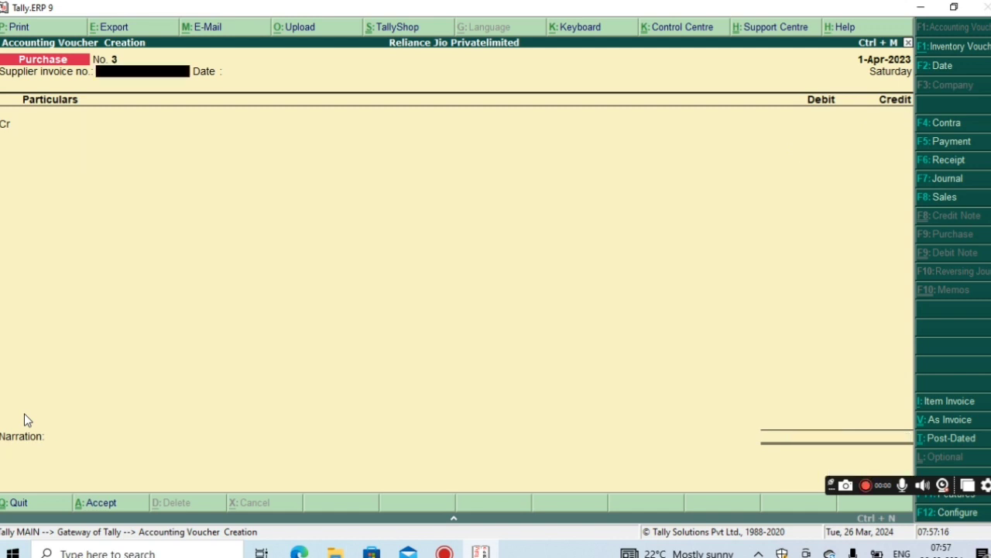
Step: In the third purchase voucher, leave the invoice fields blank and begin a new ledger with the supplier's account name and no alias
key(Return)
key(Return)
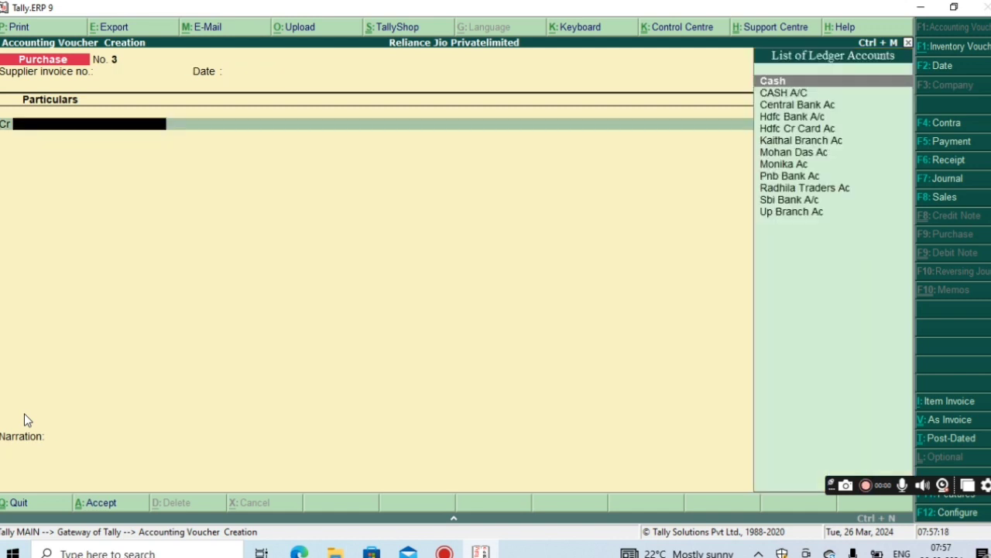
text(S)
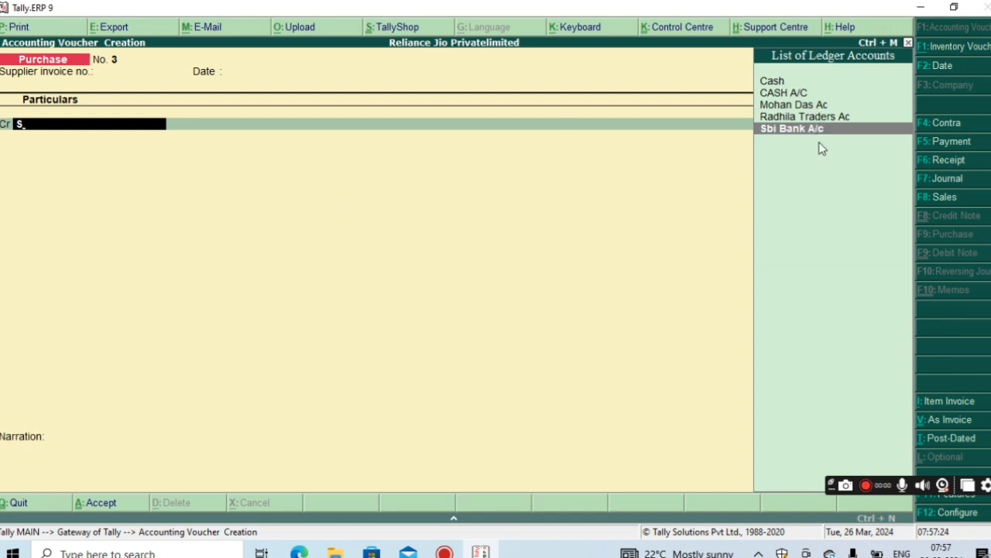
key(alt+c)
text(S)
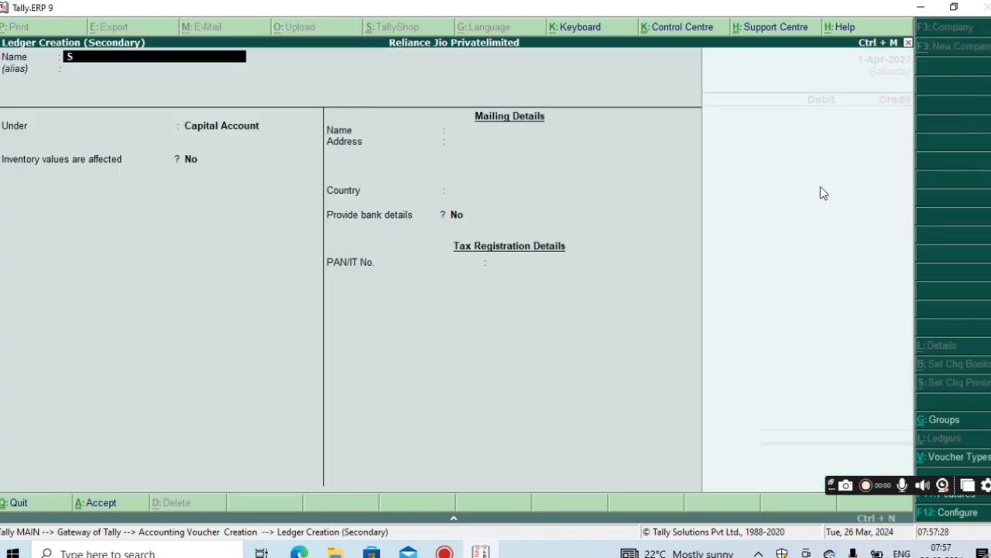
text(oni Ac)
key(Return)
key(Return)
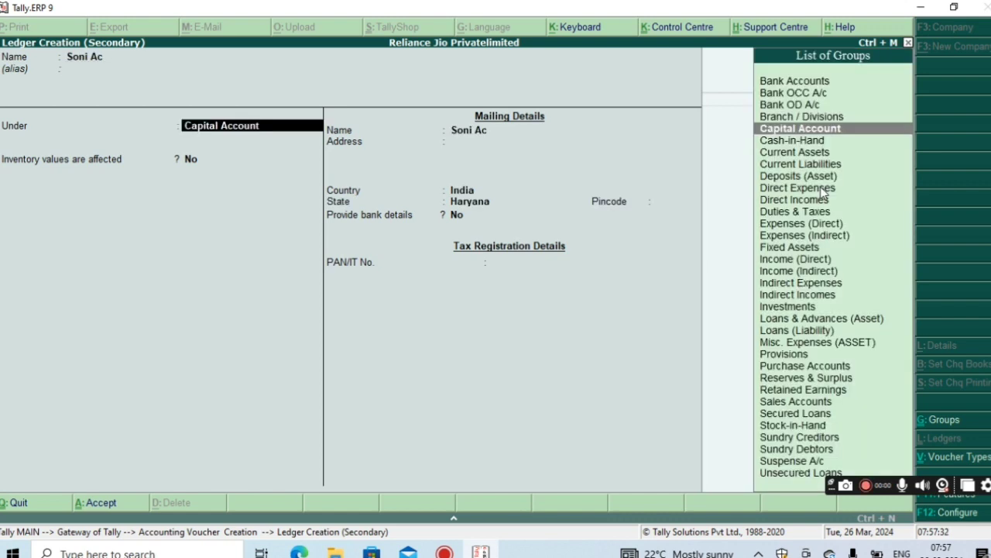
Step: Place the new supplier ledger under Sundry Creditors, maintaining balances bill-by-bill with no default credit period
text(Sun)
key(Down)
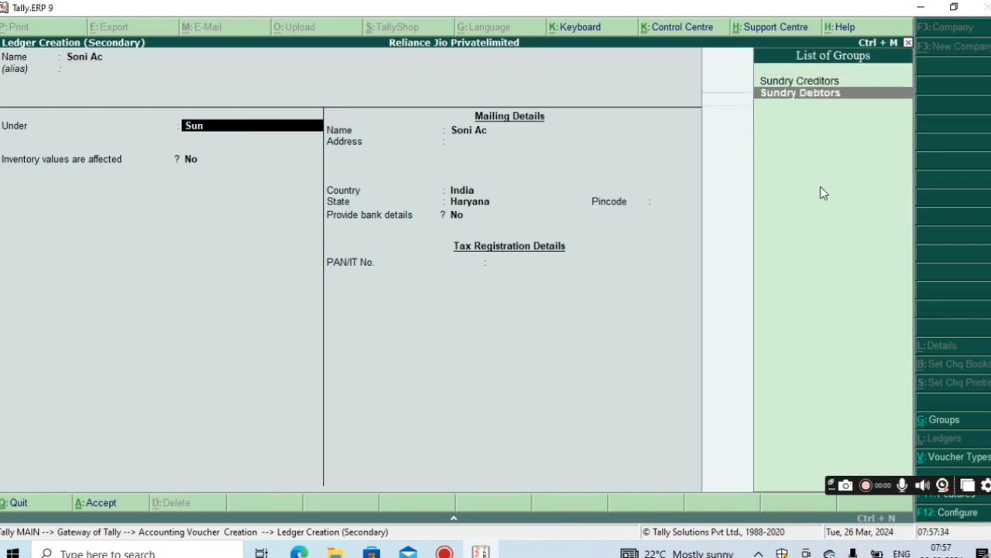
key(Up)
key(Return)
key(Return)
key(Return)
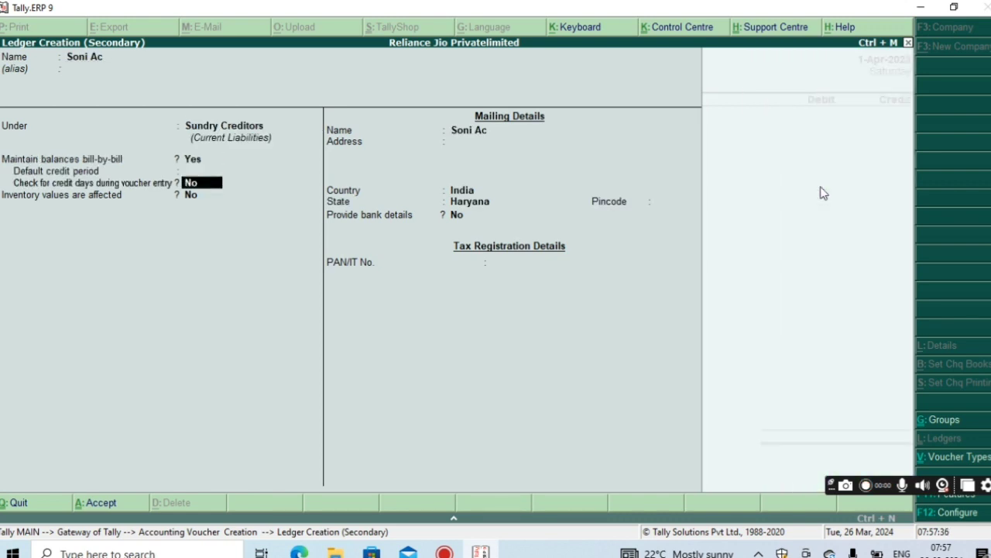
Step: Keep the ledger's remaining defaults, including the state Haryana and no bank details, leave PAN/IT No. blank, and save it
key(Return)
key(Return)
key(Return)
key(Return)
key(Return)
key(Return)
key(Return)
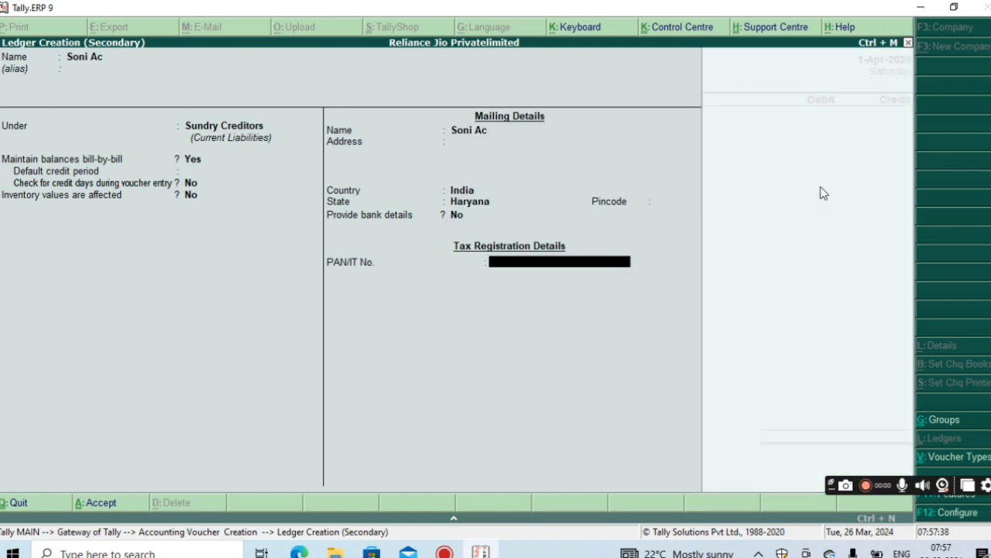
key(Return)
key(Return)
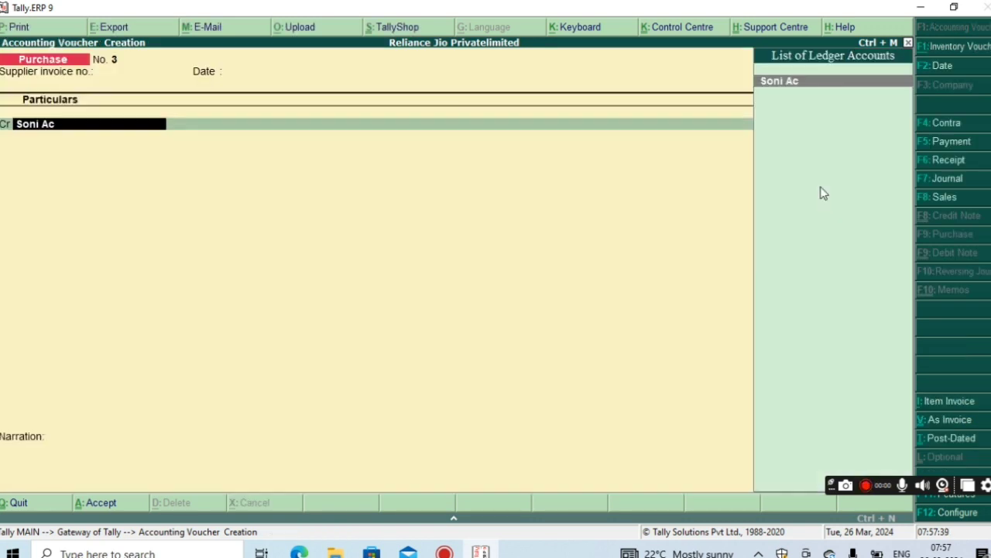
Step: Credit the new supplier account with 87,690, keeping the default supplier details
key(Return)
key(Return)
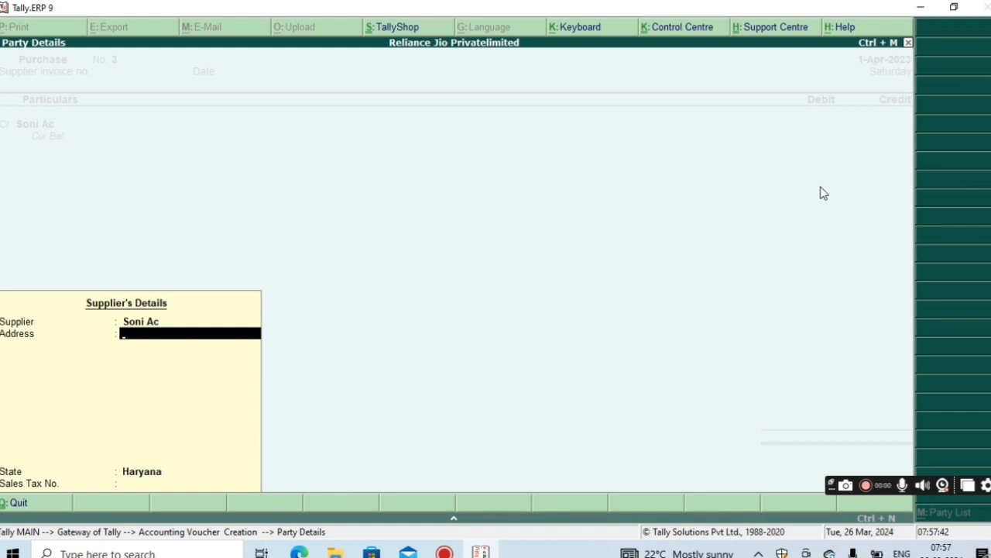
key(Return)
key(Return)
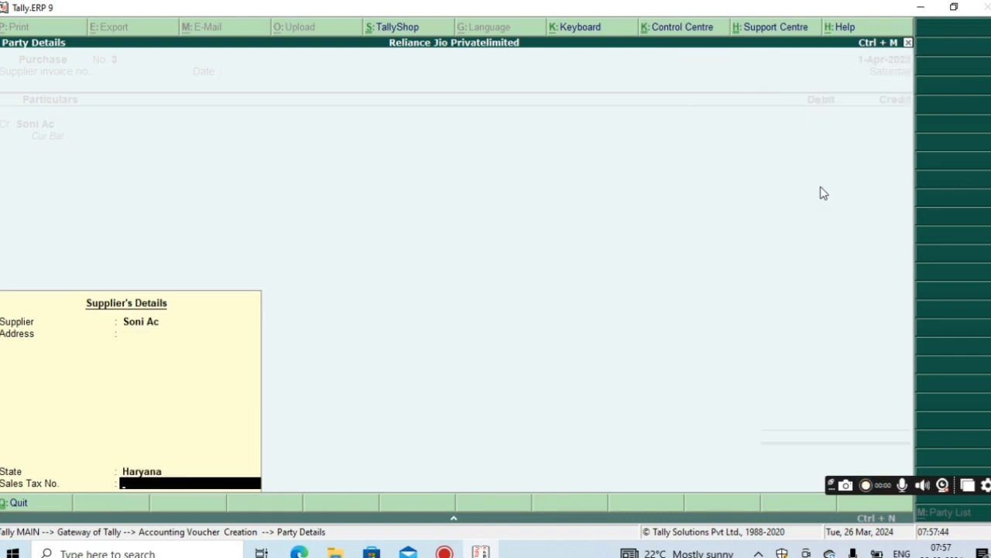
key(Return)
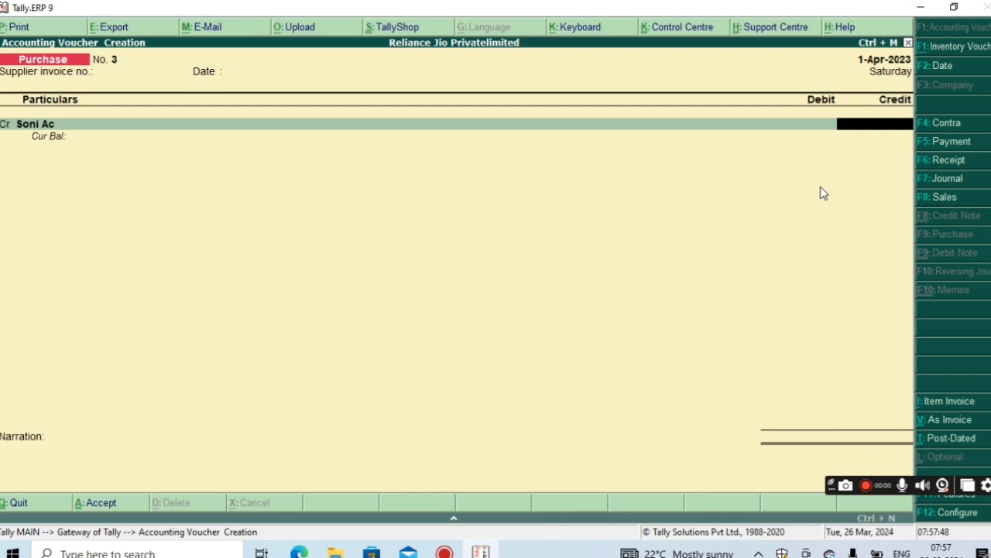
text(87690)
key(Return)
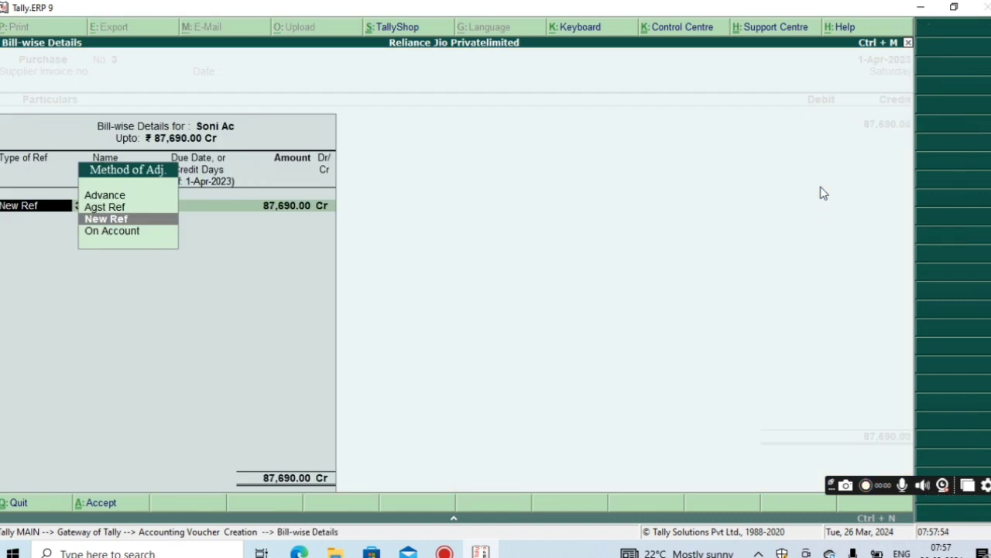
Step: Allocate the supplier credit to New Ref 3 for the full 87,690 Cr, with no due date or credit days
key(Return)
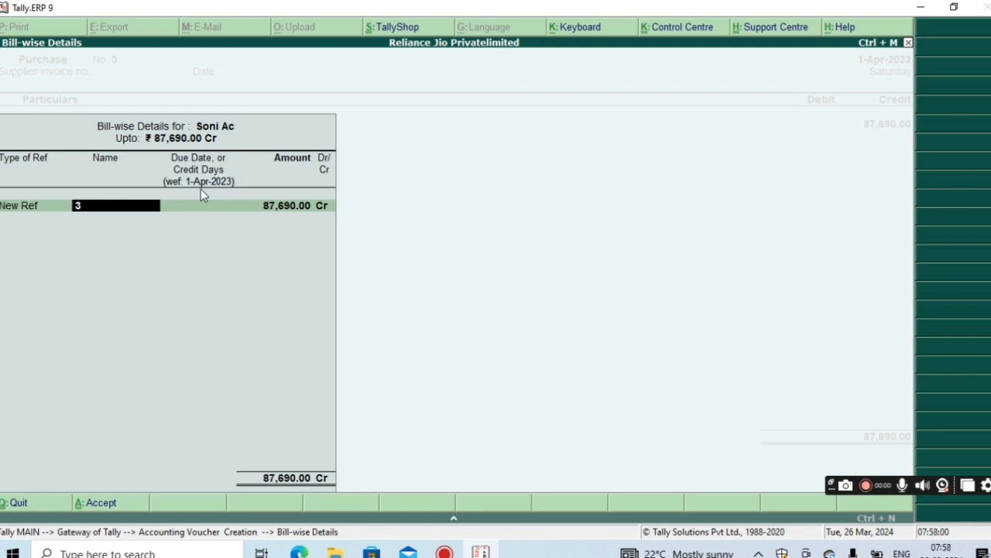
key(Return)
key(Return)
key(Return)
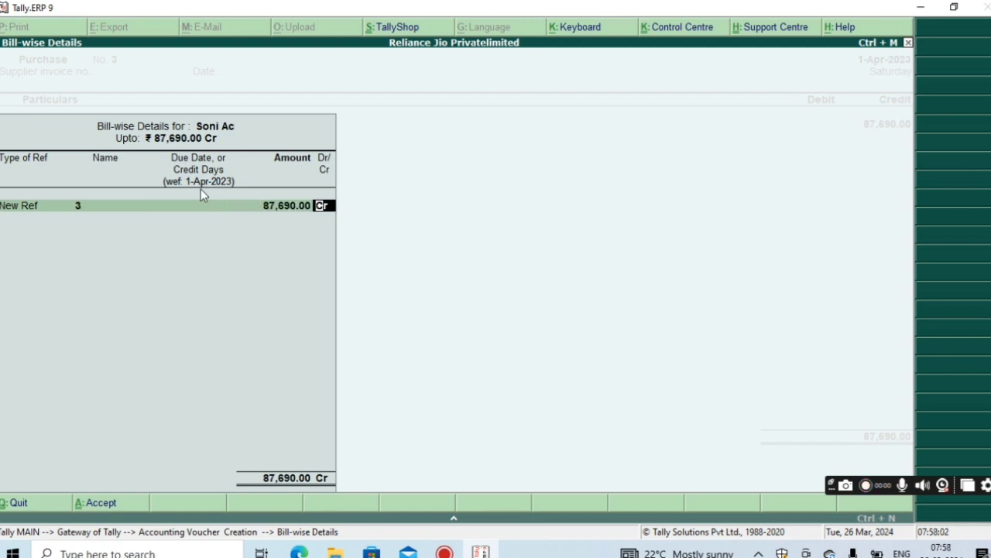
key(Return)
Step: Debit Purchases Ac with 87,690 in the credit purchase voucher
key(Down)
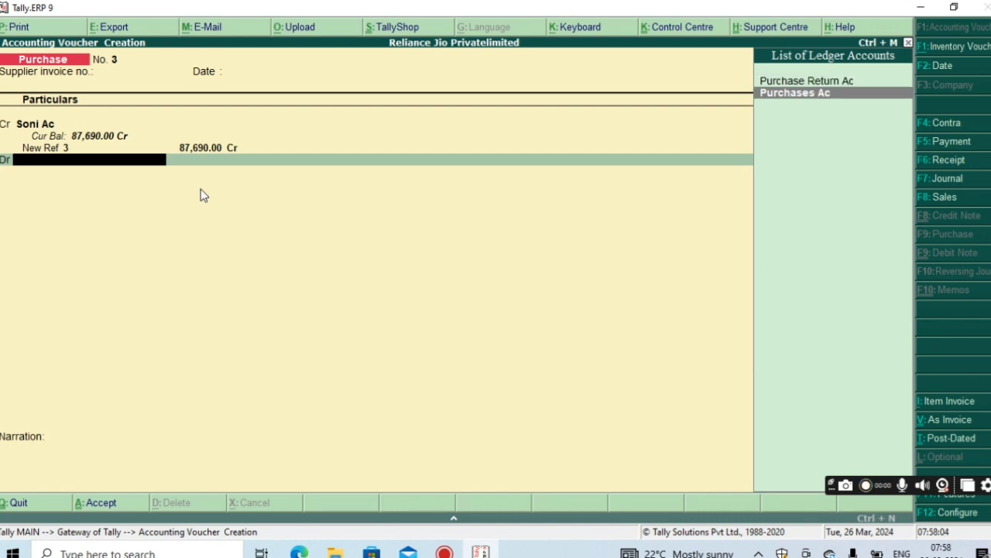
key(Return)
key(Return)
key(Return)
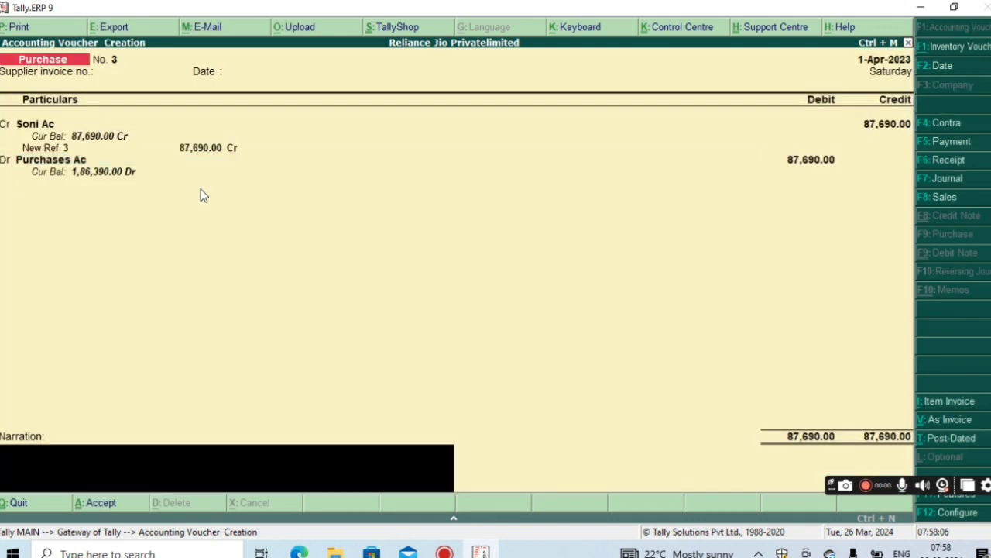
Step: Add a narration starting "purchase goods from" followed by the supplier's name, and accept the credit purchase voucher
text(Purchase)
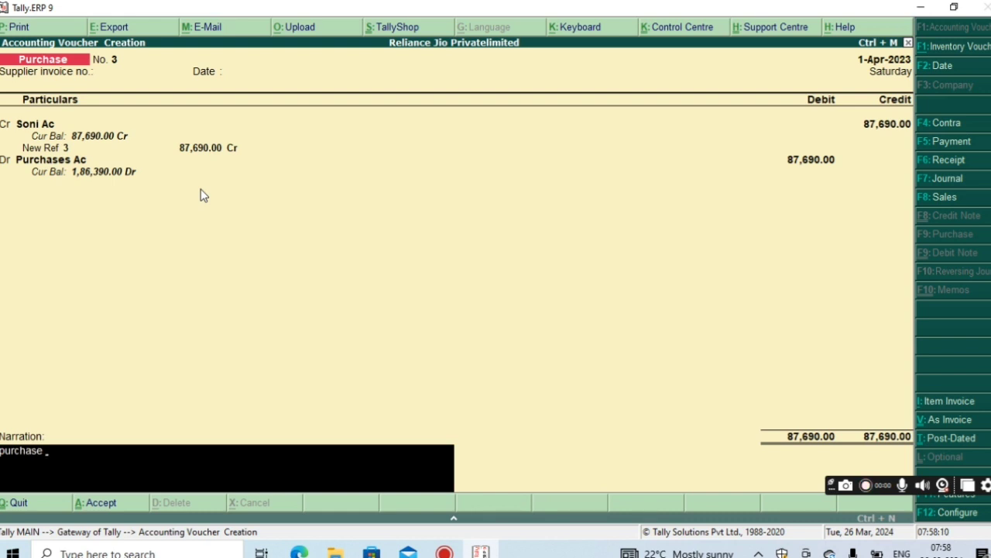
text( goods from sonia)
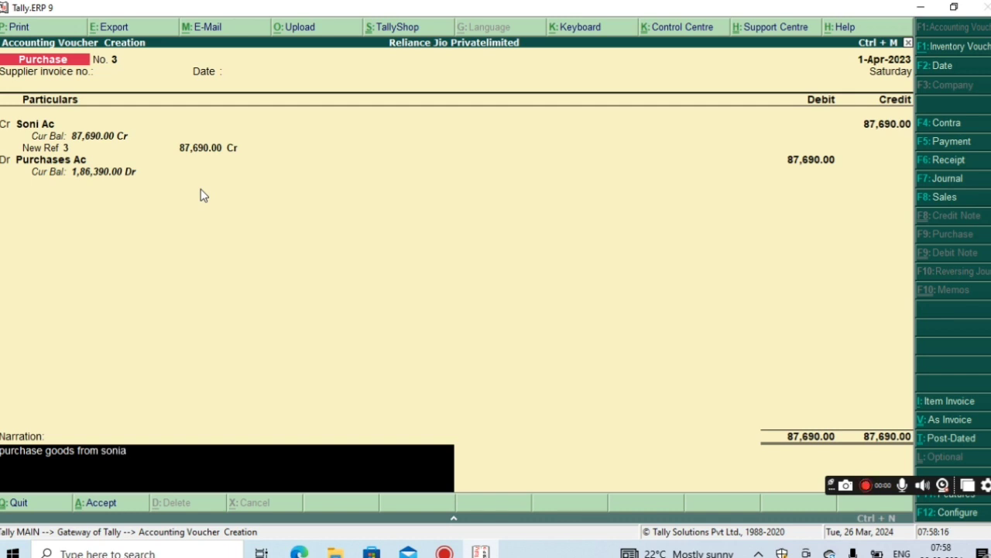
key(Return)
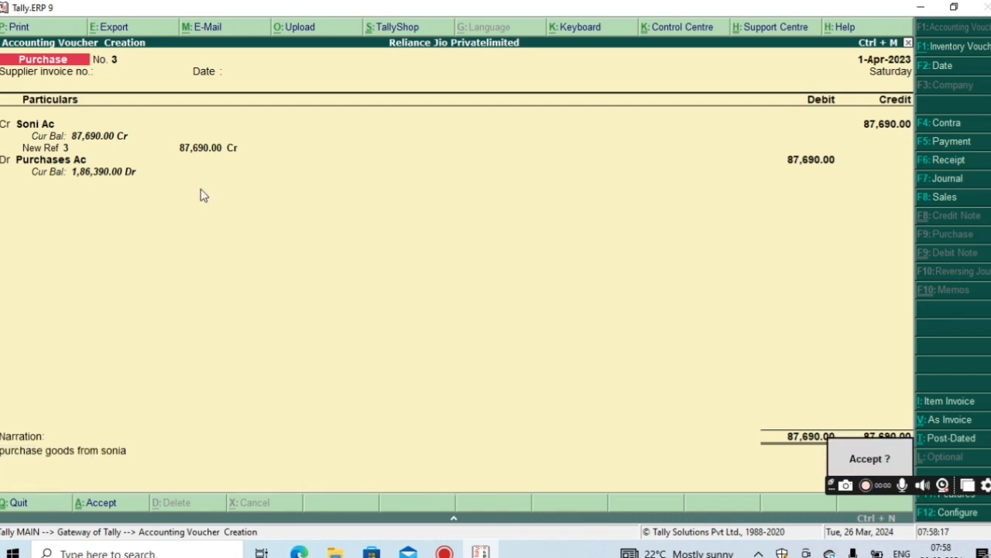
key(Return)
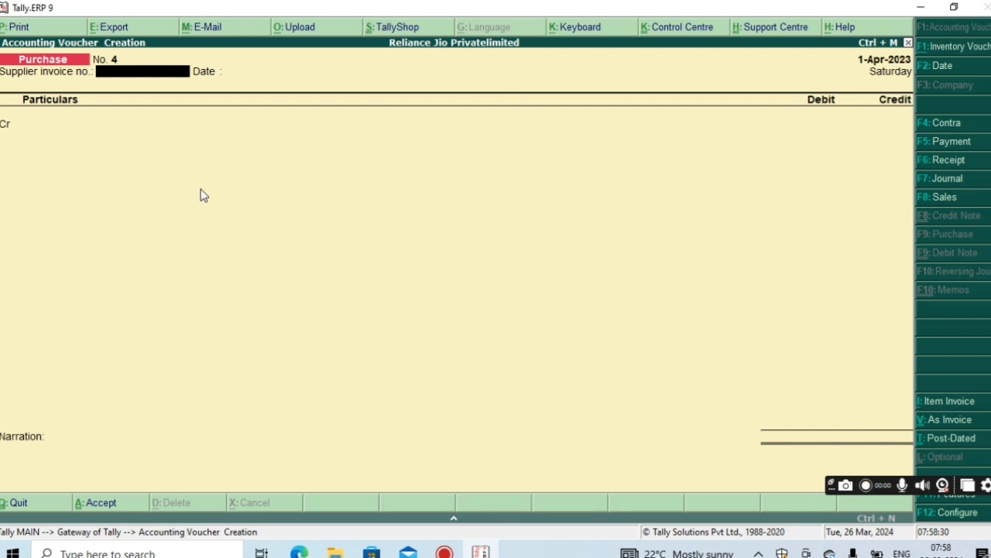
Step: In the fourth purchase voucher, credit Cash with 9,800, leaving the invoice fields blank and keeping the default supplier details
key(Return)
key(Return)
text(Cas)
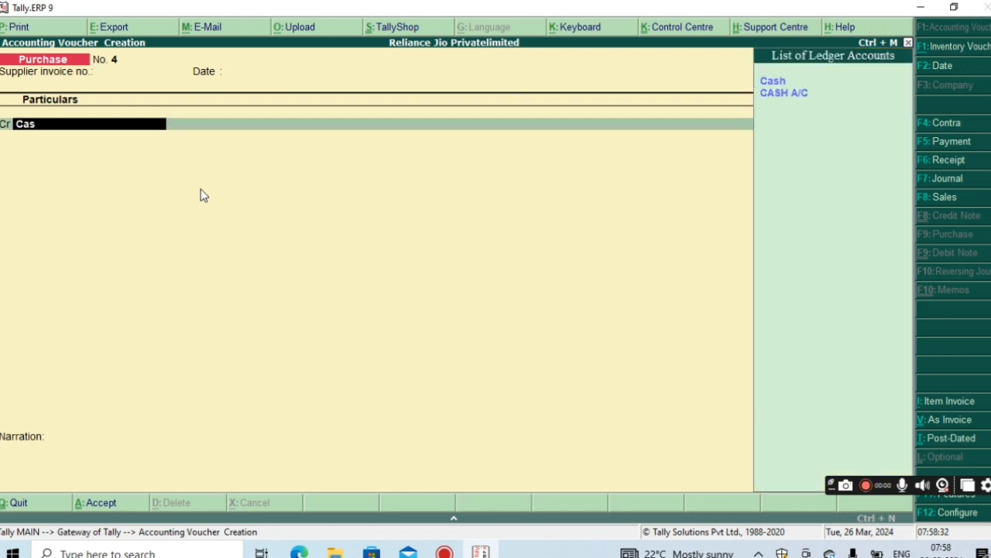
key(Return)
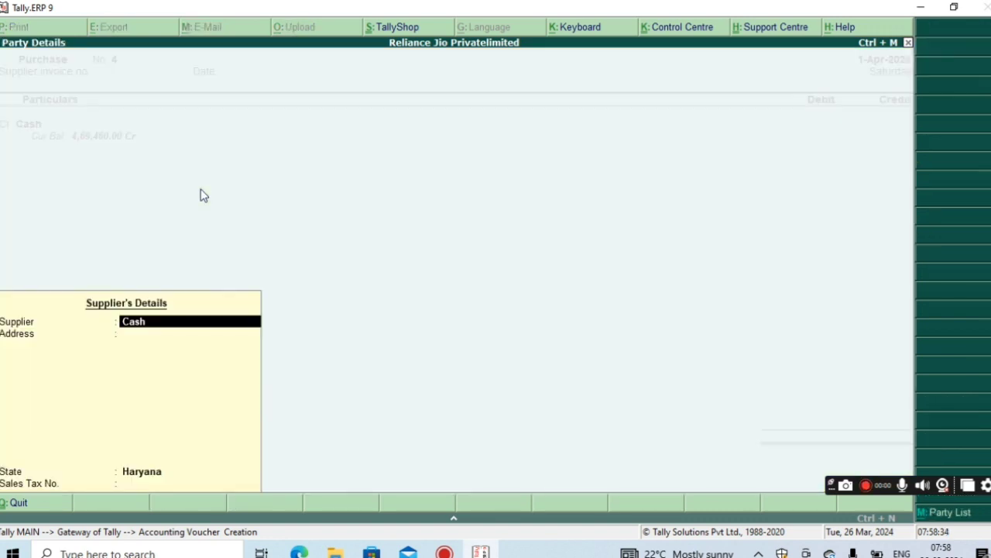
key(Return)
key(Return)
key(Return)
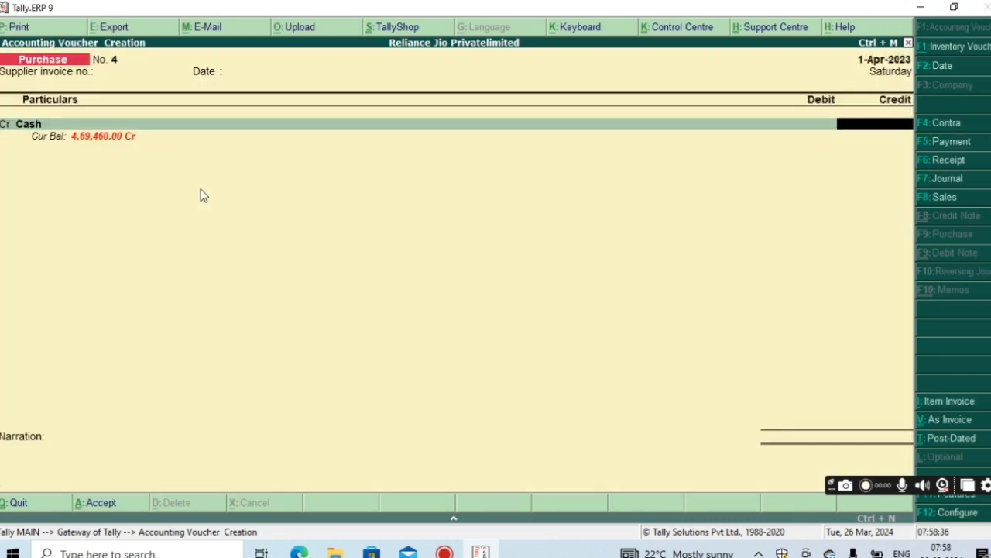
text(9800)
key(Return)
Step: Debit Purchases Ac with 9,800 in the fourth voucher, without allocating any inventory items
key(Return)
text(pur)
key(Return)
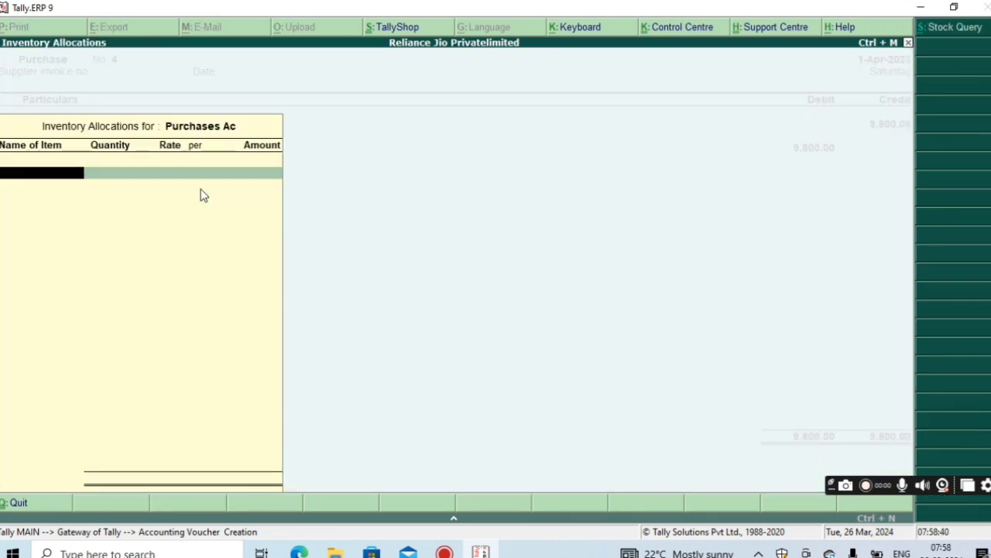
key(Escape)
key(Return)
key(Escape)
key(Return)
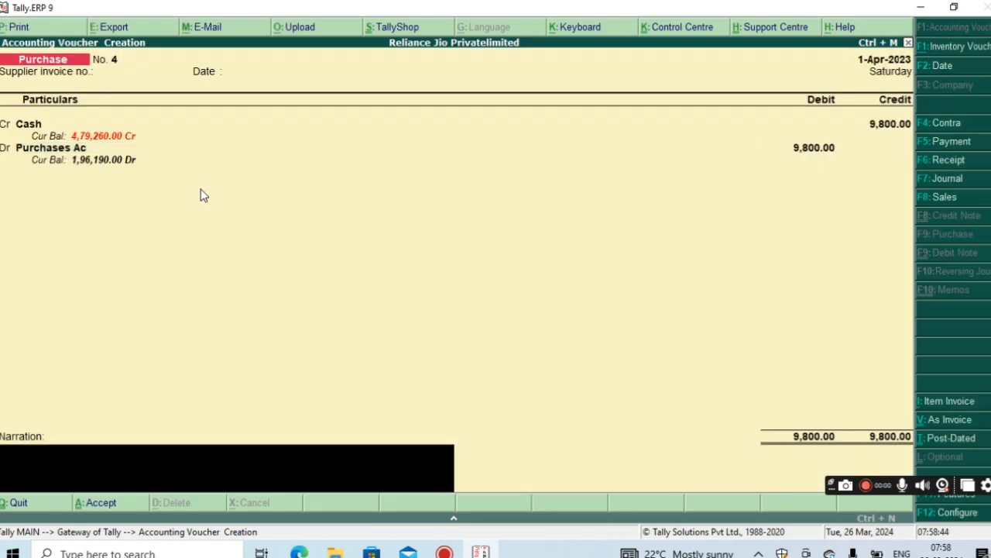
Step: Add the narration "purchase goods from s" and accept the fourth purchase voucher
text(purcha)
text(se goo)
text(ds from s)
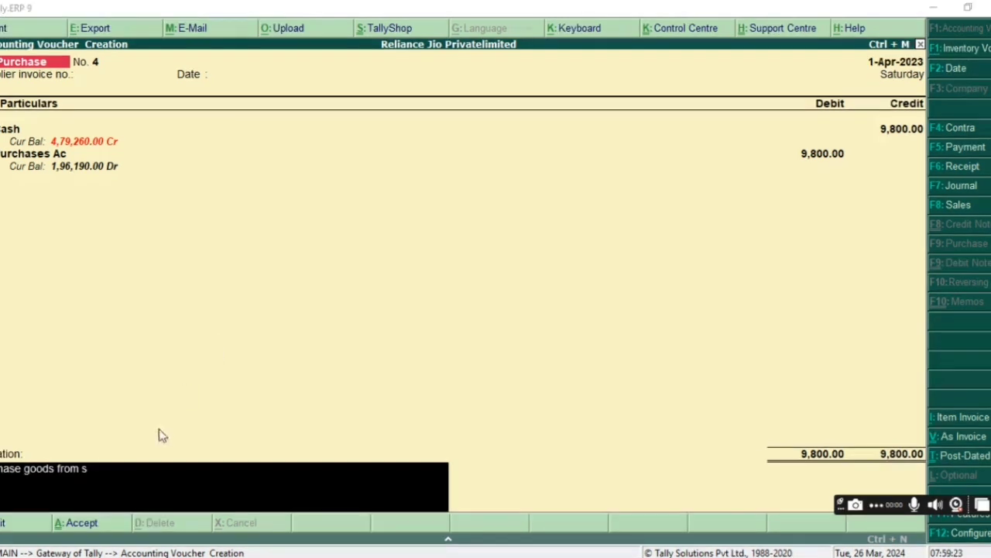
key(Return)
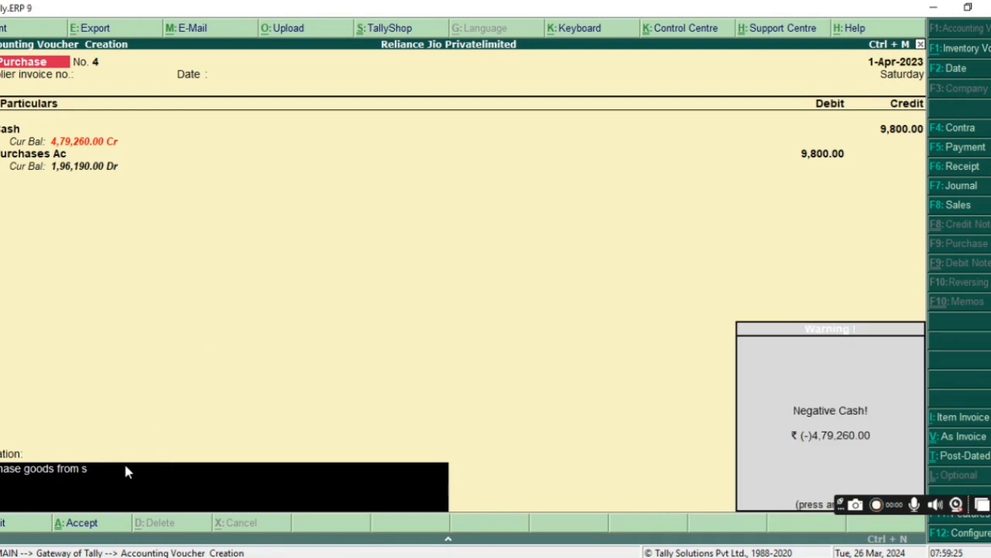
key(Return)
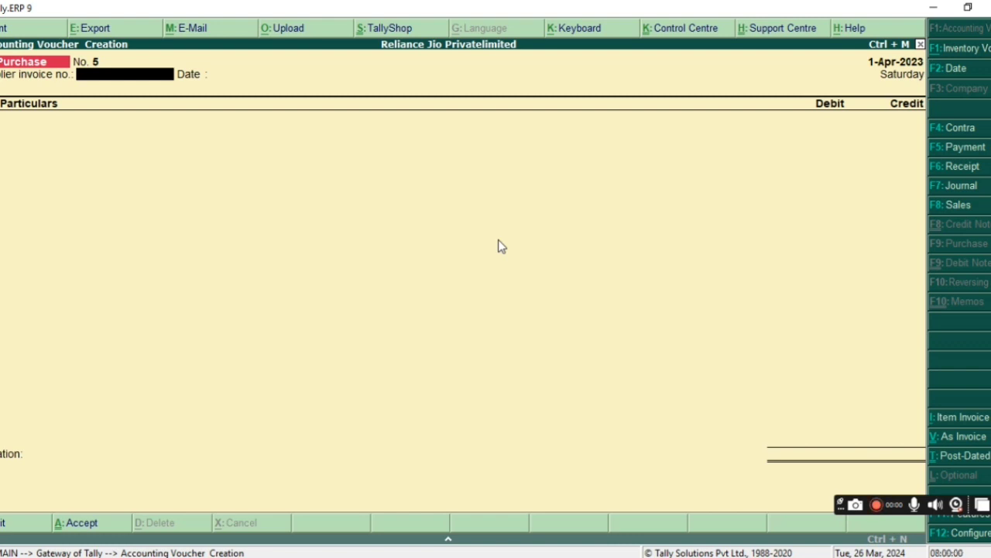
Step: Leave purchase voucher entry and open the Day Book report for the company
key(Escape)
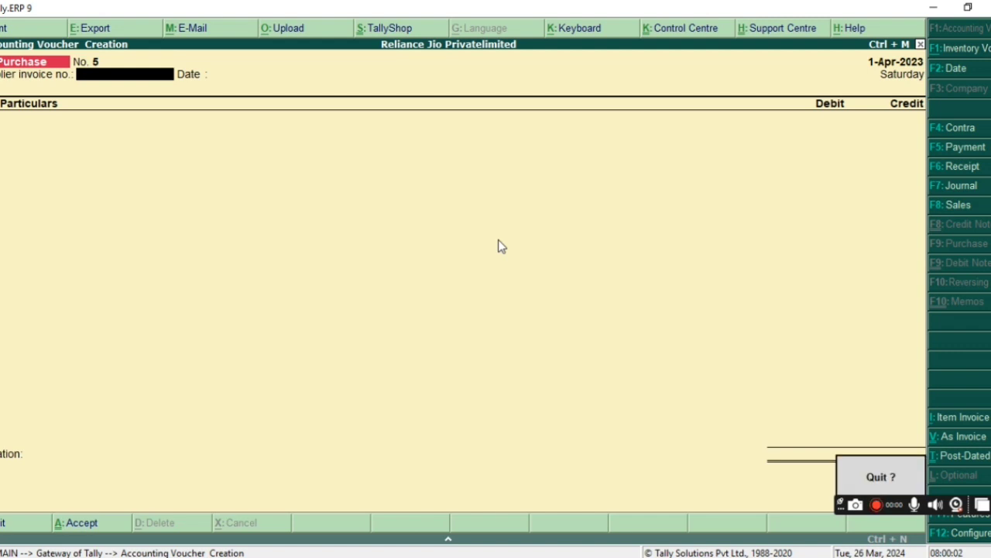
key(y)
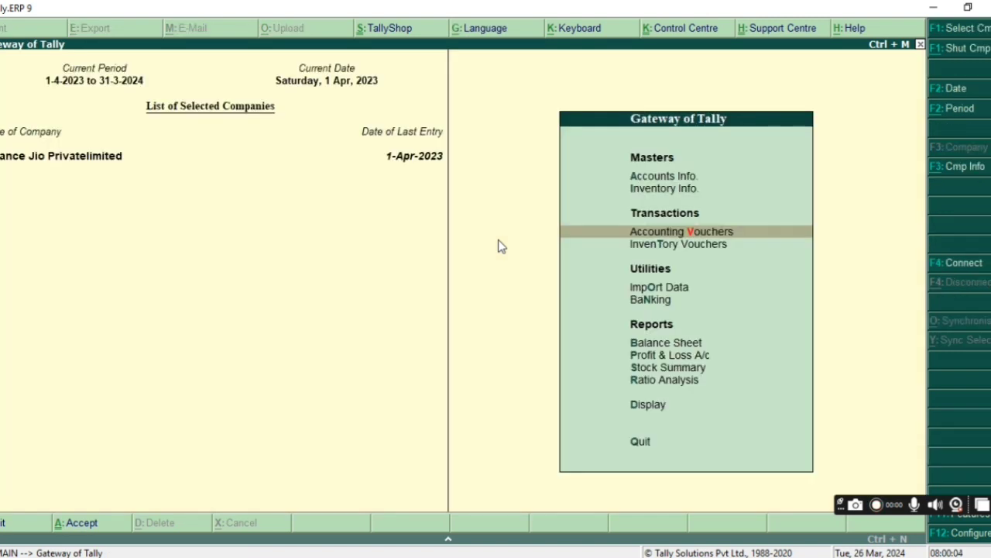
key(Down)
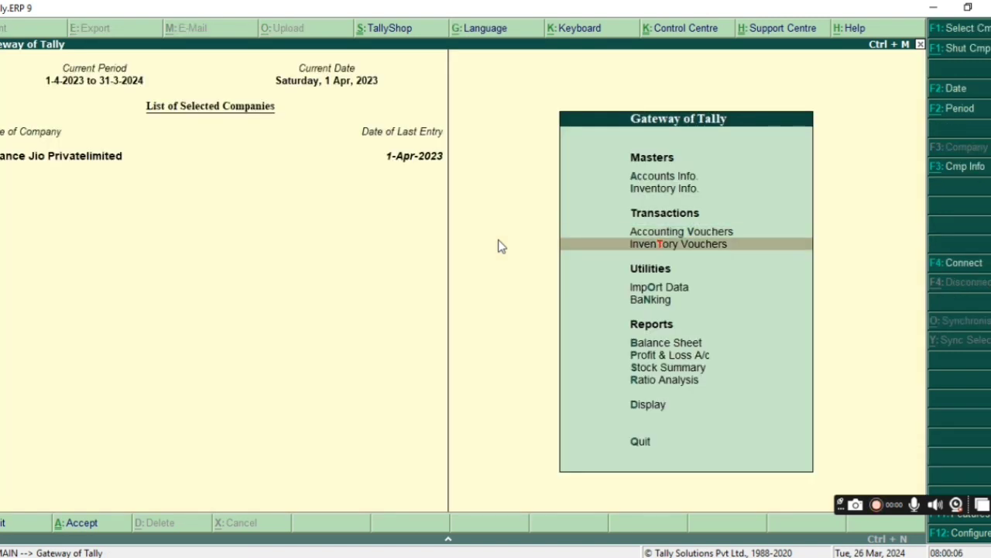
key(Down)
key(Down)
key(Down)
key(Down)
key(Down)
key(Down)
key(Down)
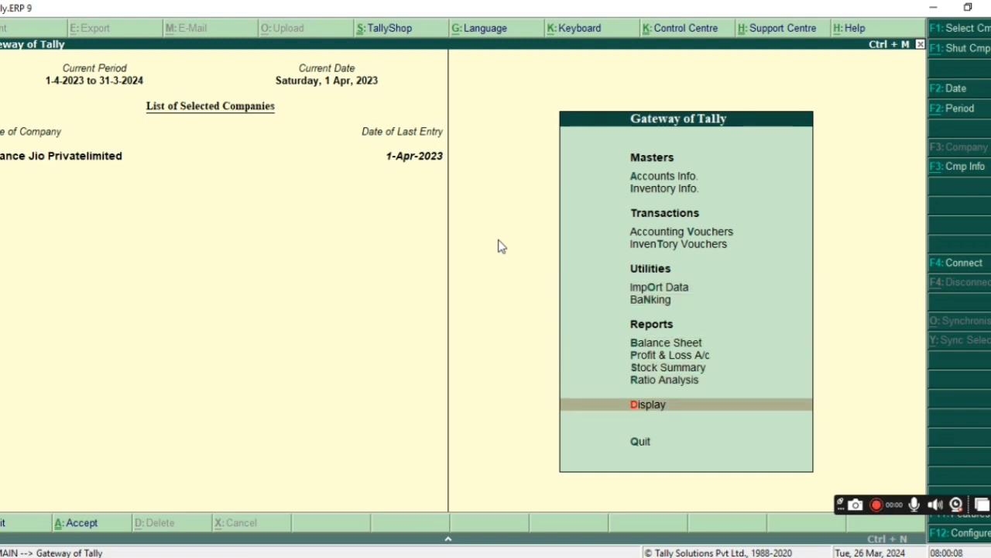
key(Return)
key(Down)
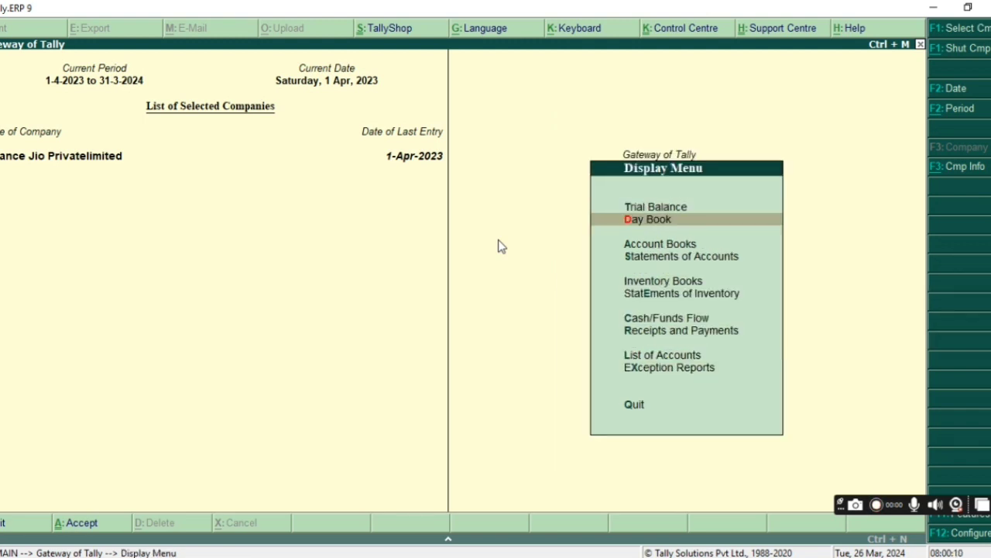
key(Return)
Step: Examine the purchase voucher entries in the Day Book, checking their party ledgers and amounts, and close the report
key(Down)
key(Down)
key(Down)
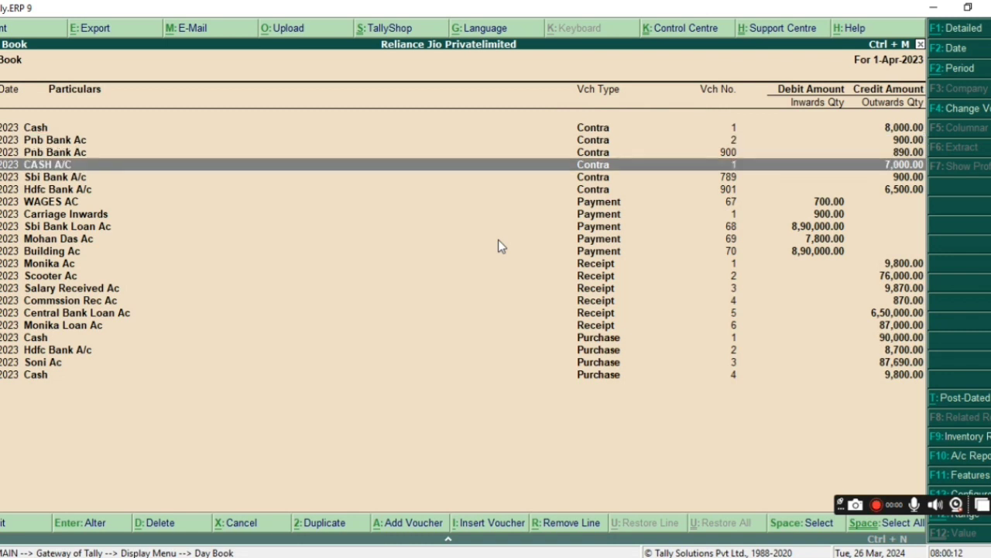
key(Down)
key(Down)
key(Down)
key(Down)
key(Down)
key(Down)
key(Down)
key(Down)
key(Down)
key(Down)
key(Down)
key(Down)
key(Down)
key(Down)
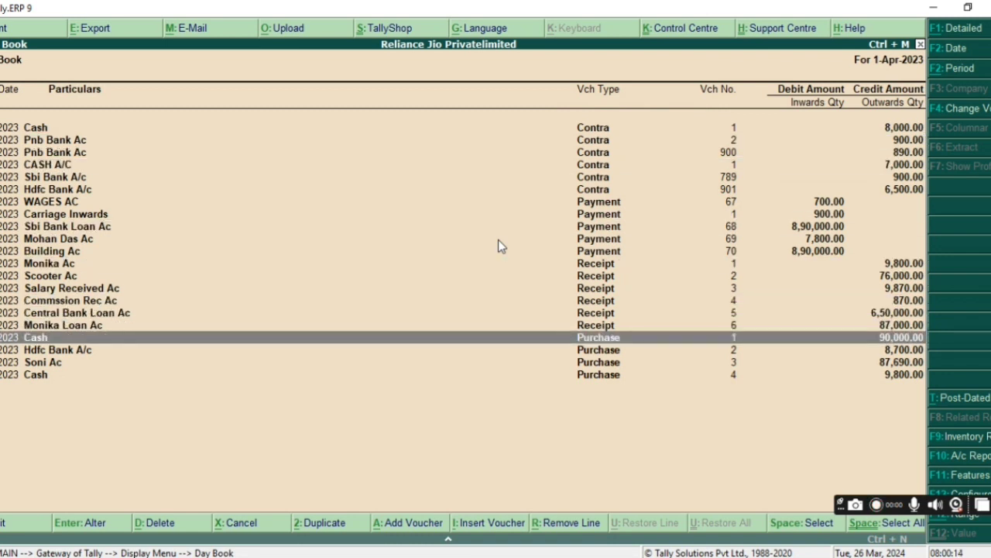
key(Down)
key(Down)
key(Down)
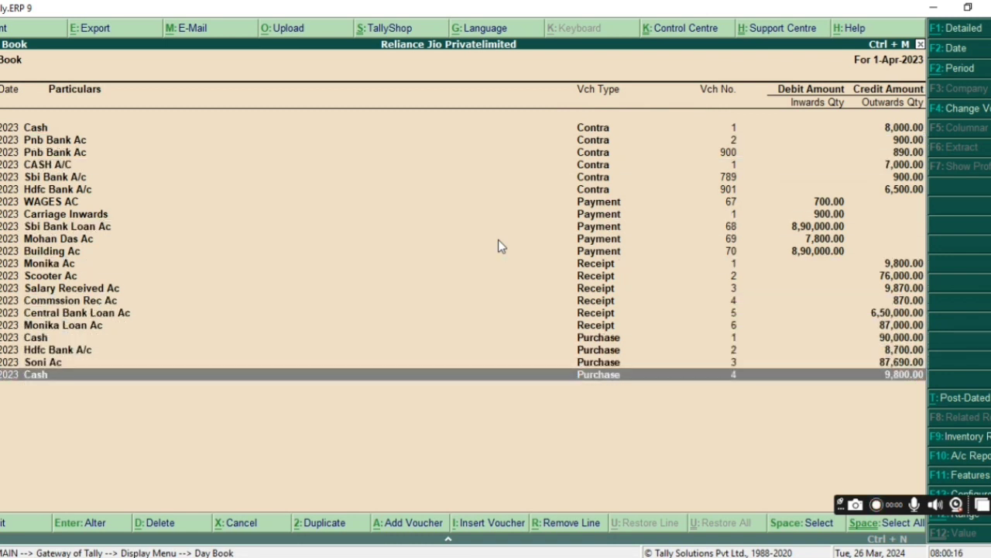
key(Up)
key(Up)
key(Up)
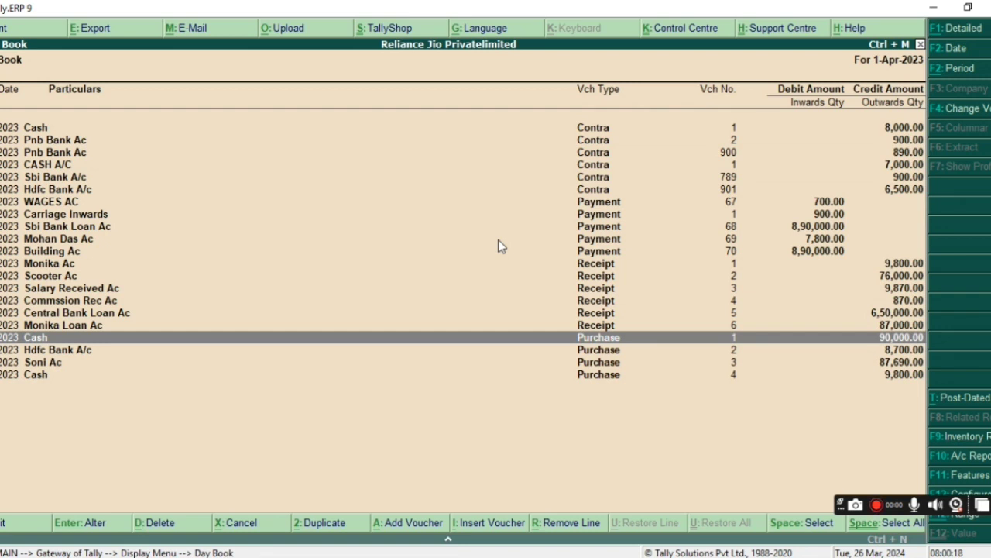
key(Down)
key(Down)
key(Down)
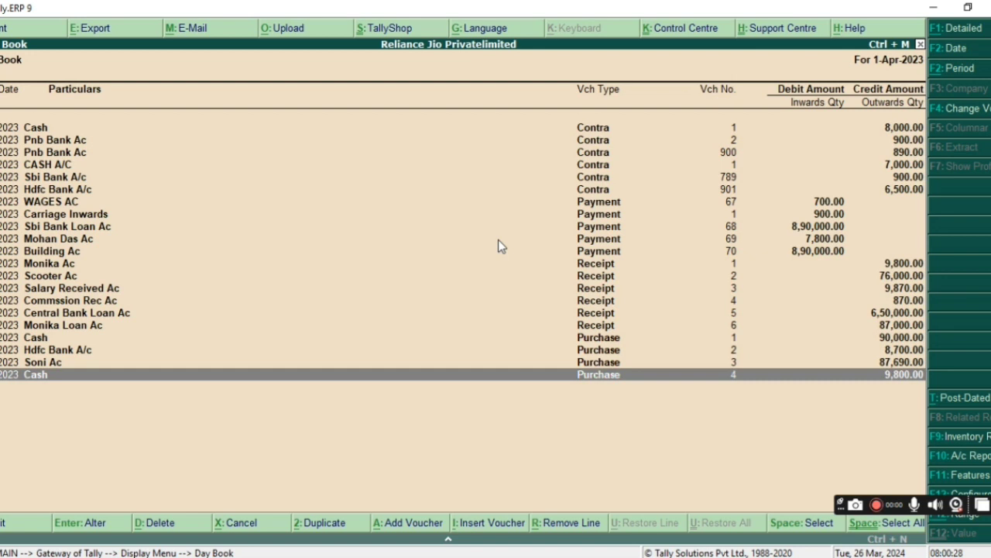
key(Escape)
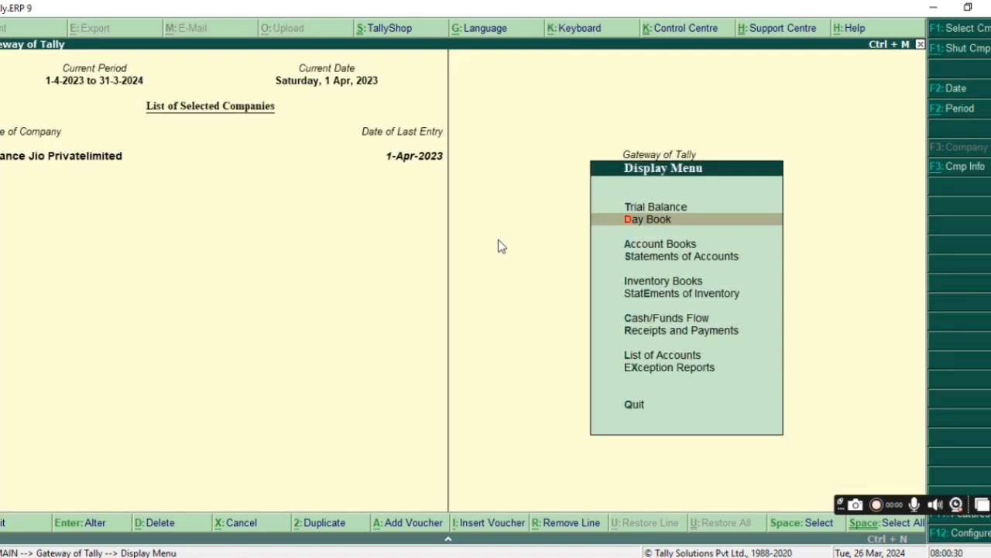
Step: Open the Purchase Register from the account books, review April's list of purchase vouchers, and return to the account books
key(Down)
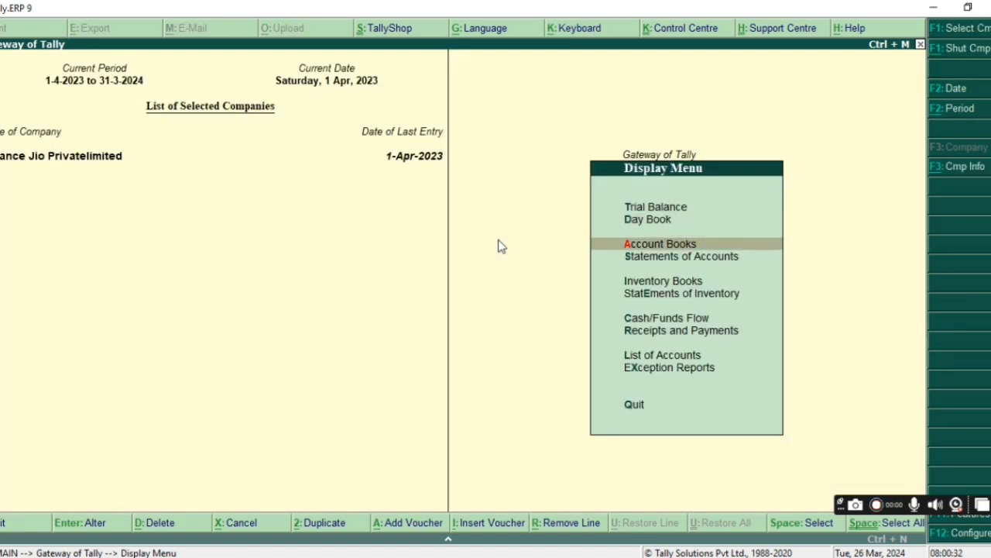
key(Return)
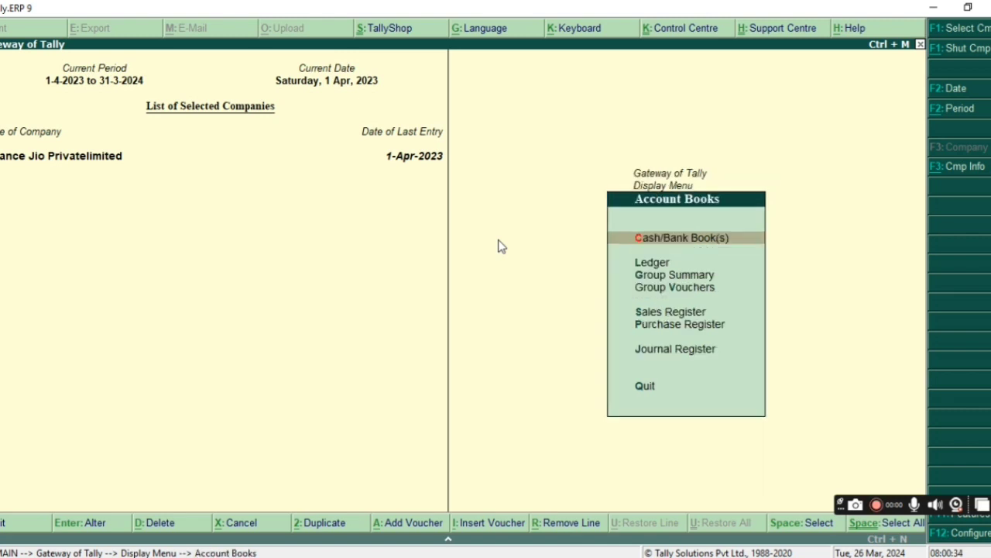
key(Down)
key(Down)
key(Down)
key(Down)
key(Down)
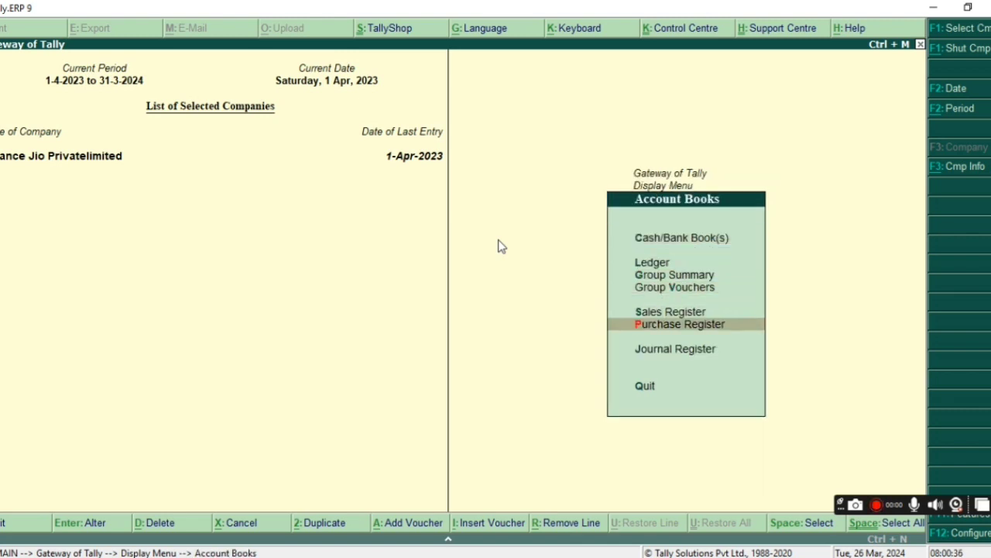
key(Return)
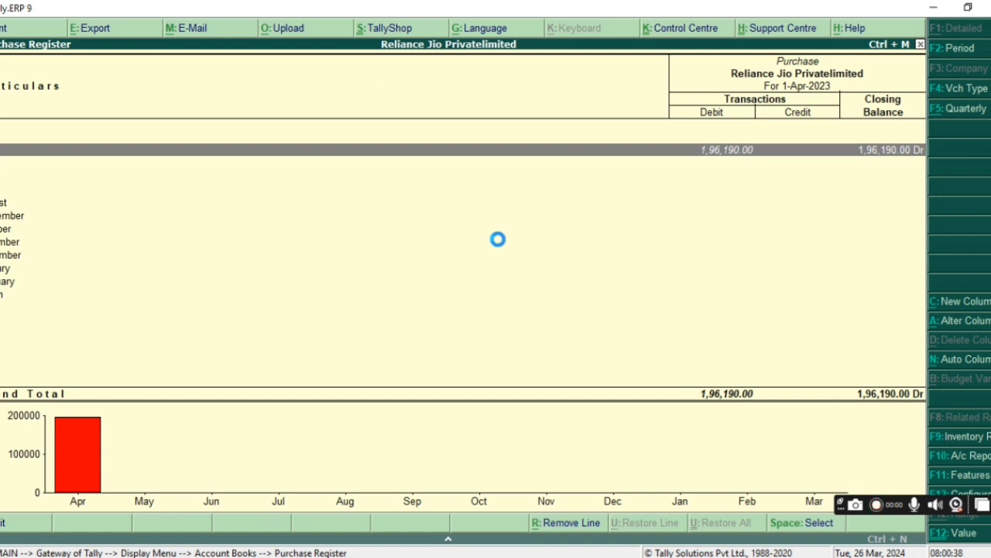
key(Return)
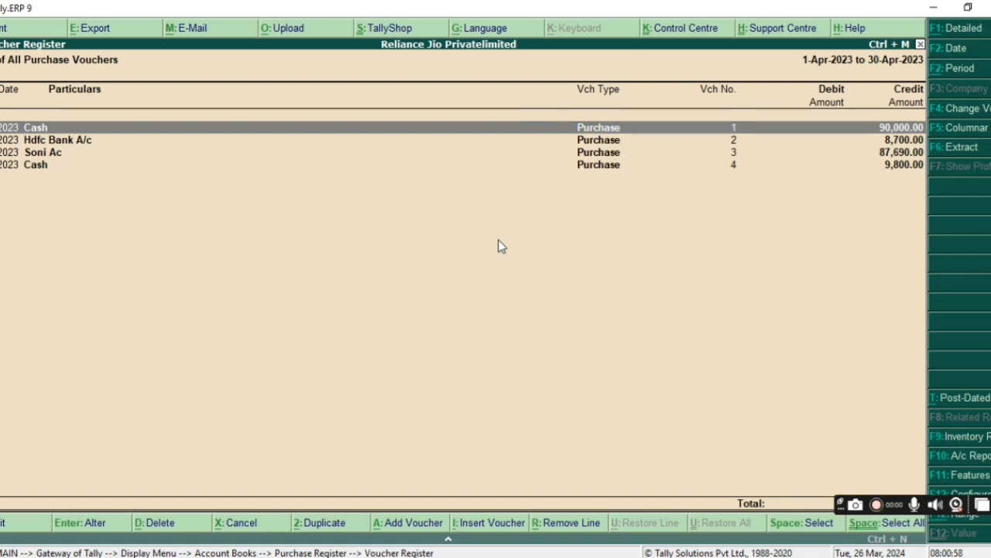
key(Escape)
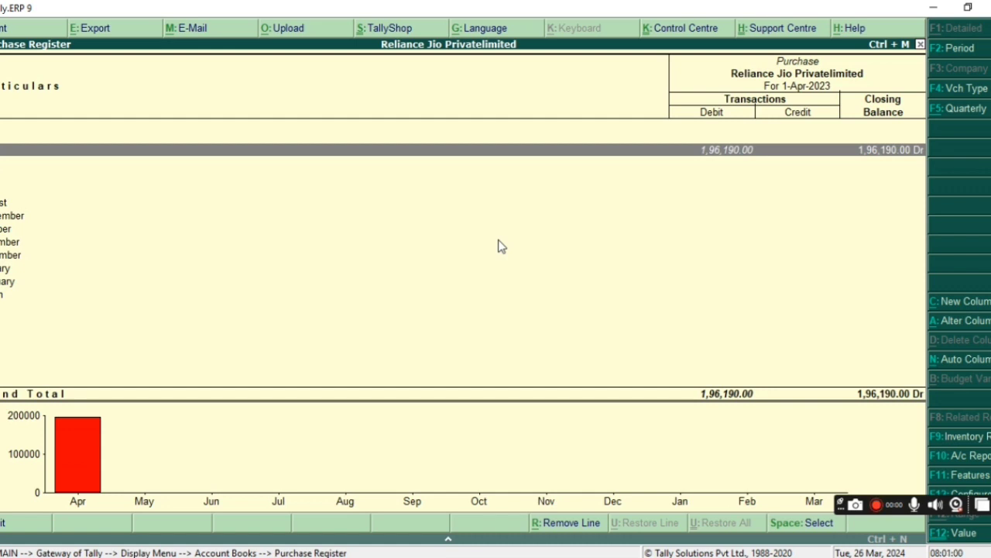
key(Escape)
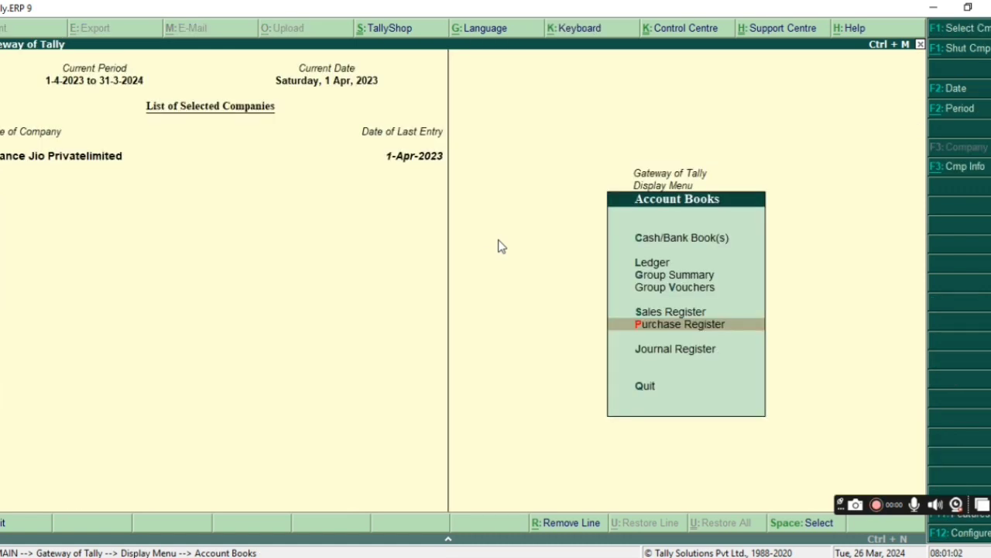
Step: View the ledger vouchers of Purchases Ac, checking the posted purchases and the closing balance, and close the ledger
key(Up)
key(Up)
key(Up)
key(Up)
key(Return)
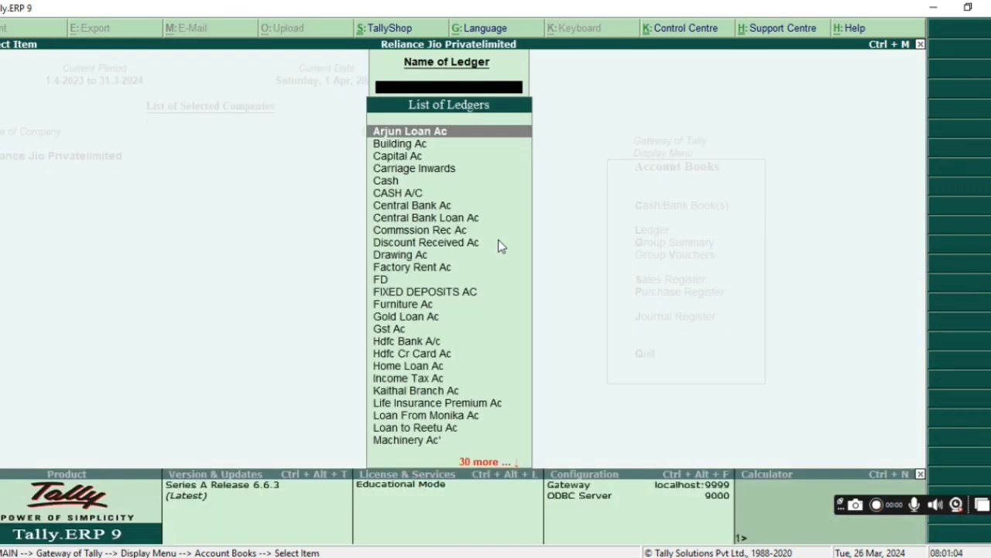
text(Pu)
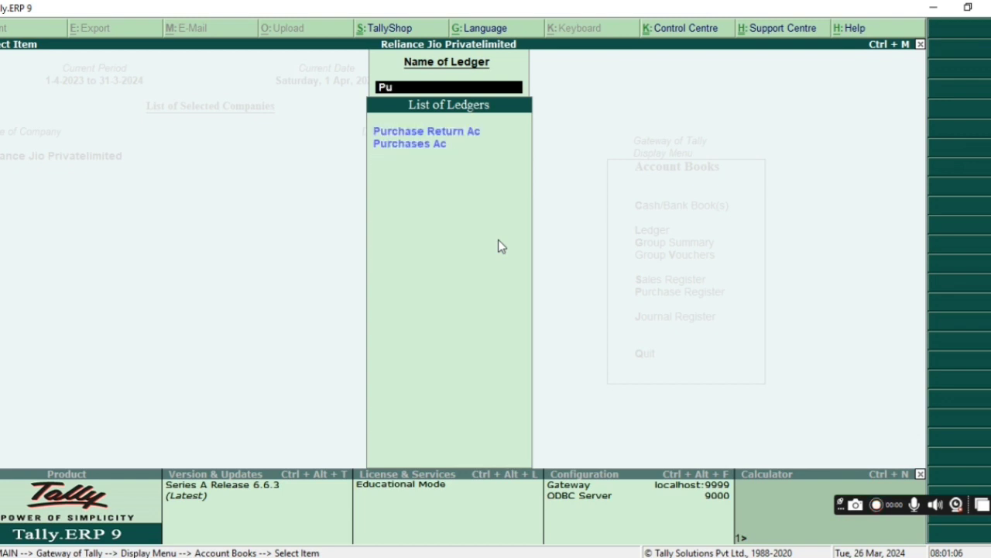
key(Down)
key(Return)
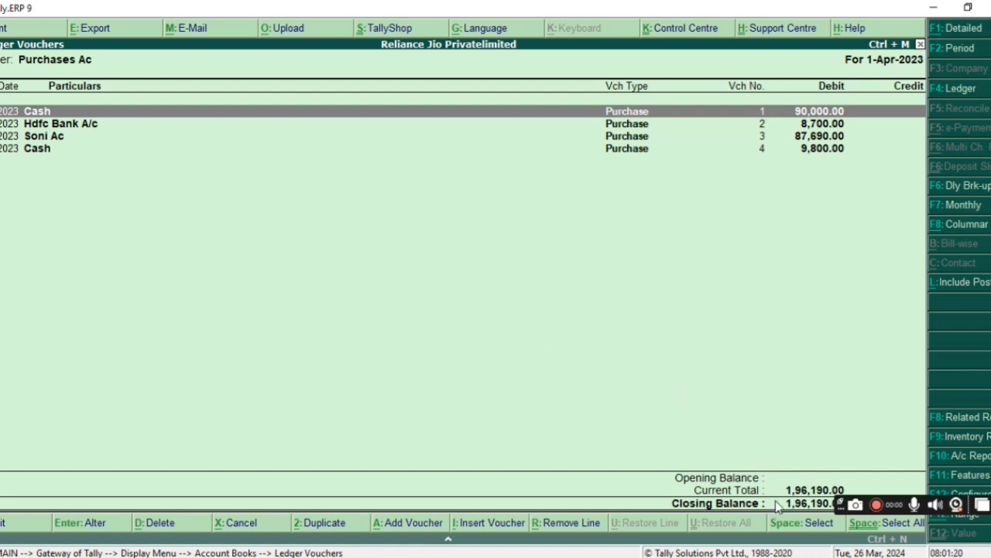
key(Escape)
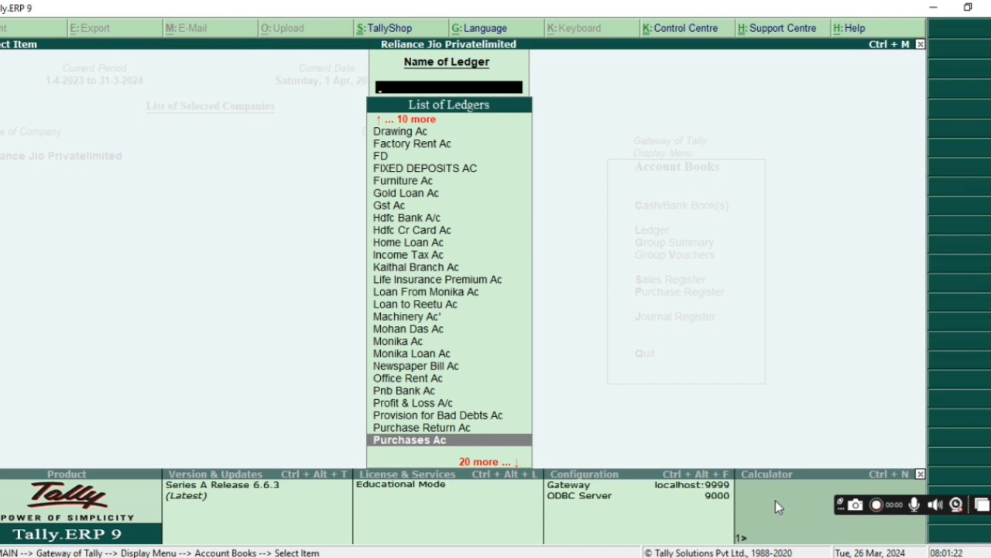
key(Escape)
Step: Reopen the Purchase Register to check the monthly purchase totals, and go back to the display reports
key(Down)
key(Down)
key(Down)
key(Down)
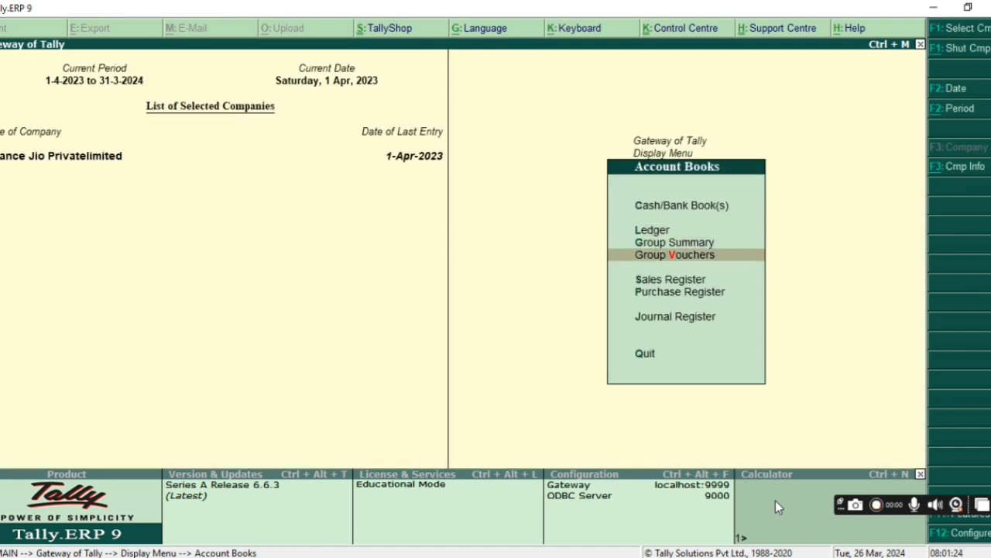
key(Return)
key(Down)
key(Down)
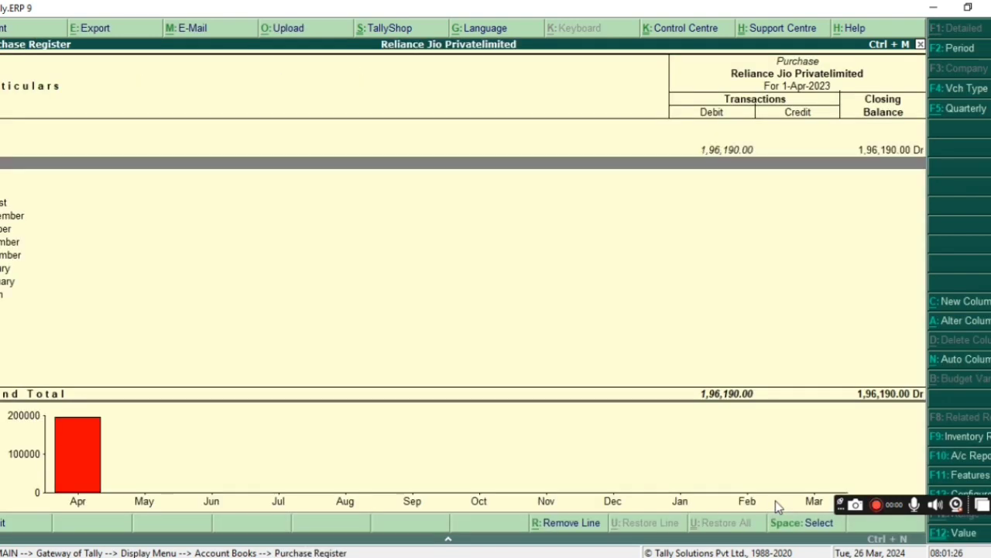
key(Up)
key(Up)
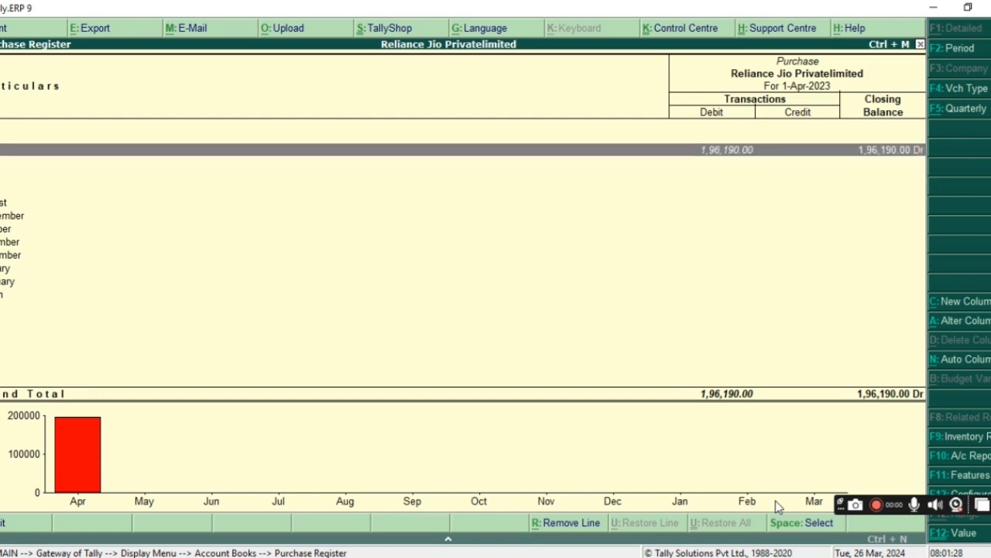
key(Escape)
key(Escape)
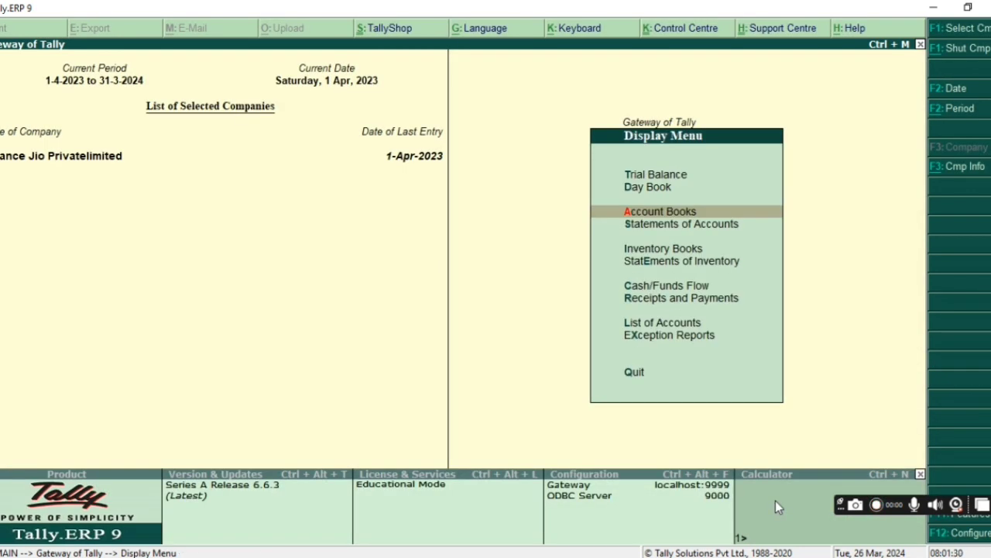
Step: Open the Day Book report again from the display reports
key(End)
key(Up)
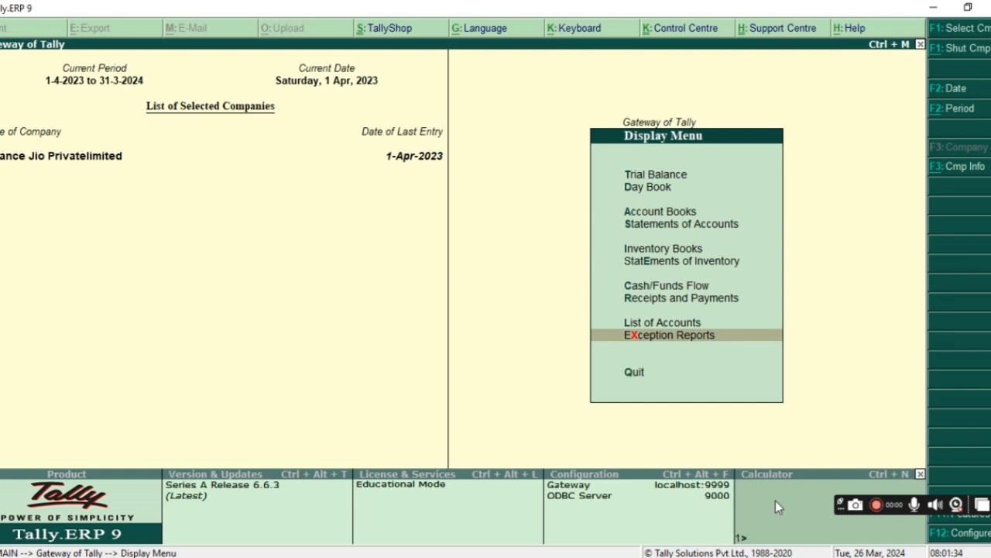
key(Up)
key(Up)
key(Up)
key(Up)
key(Up)
key(Up)
key(Up)
key(Up)
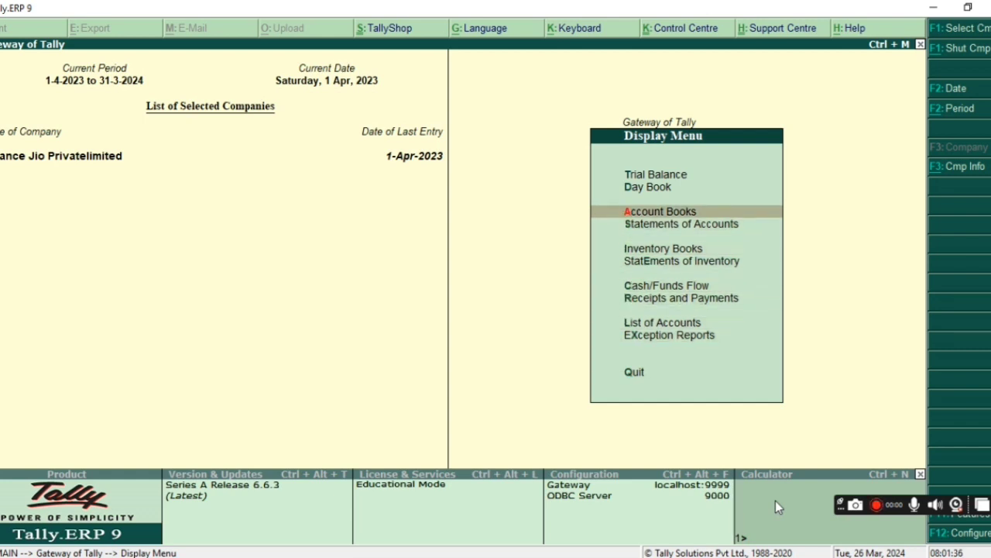
key(Return)
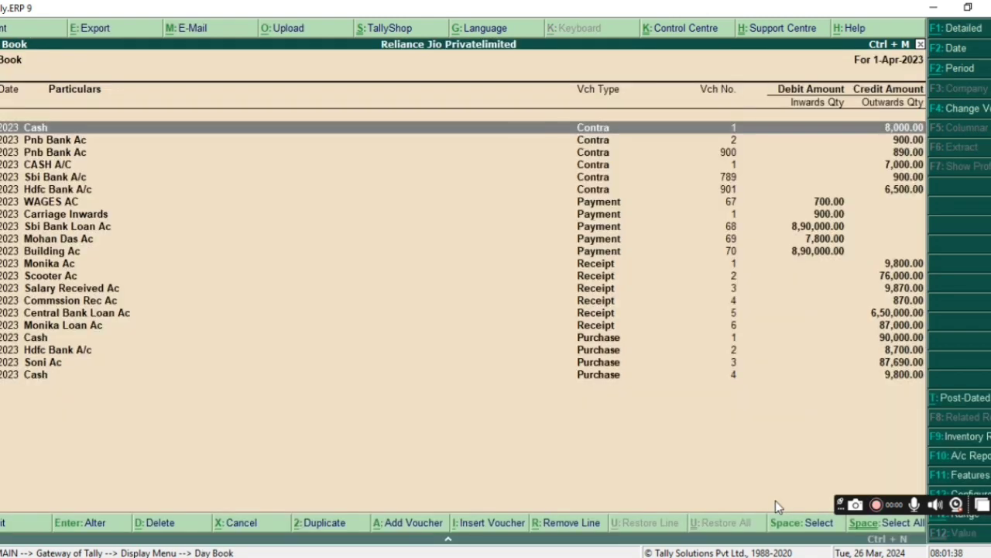
Step: Look through the contra, payment, receipt and purchase vouchers listed in the Day Book
key(Down)
key(Down)
key(Down)
key(Down)
key(Down)
key(Down)
key(Down)
key(Down)
key(Down)
key(Down)
key(Down)
key(Down)
key(Down)
key(Down)
key(Down)
key(Down)
key(Down)
key(Down)
key(Down)
key(Up)
key(Up)
key(Up)
key(Up)
key(Up)
key(Up)
key(Up)
key(Up)
key(Up)
key(Up)
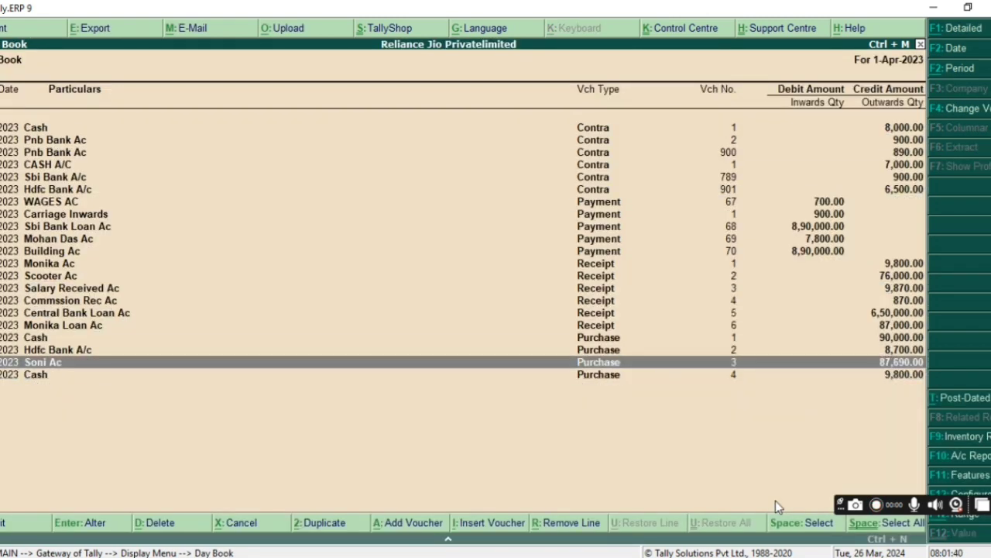
key(Down)
key(Down)
key(Down)
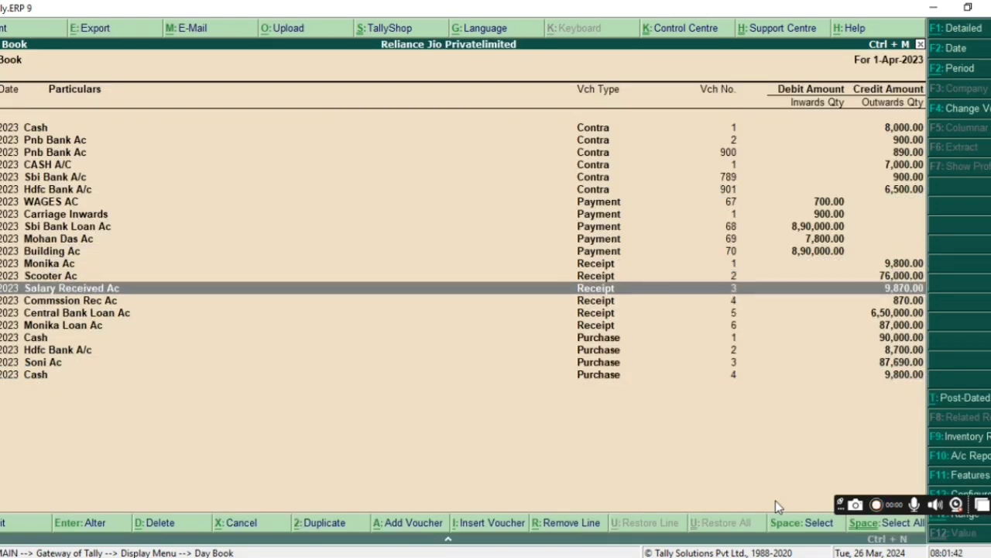
key(Down)
key(Down)
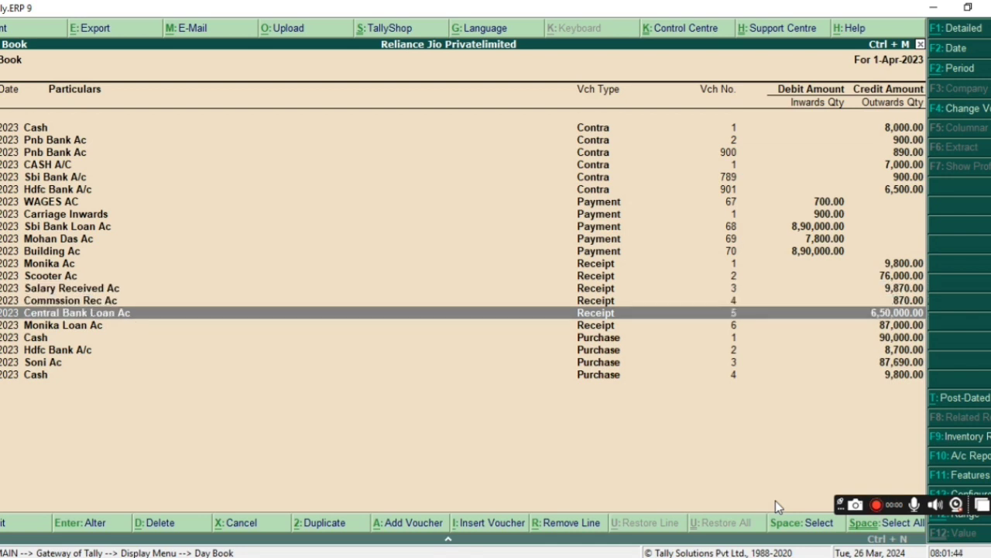